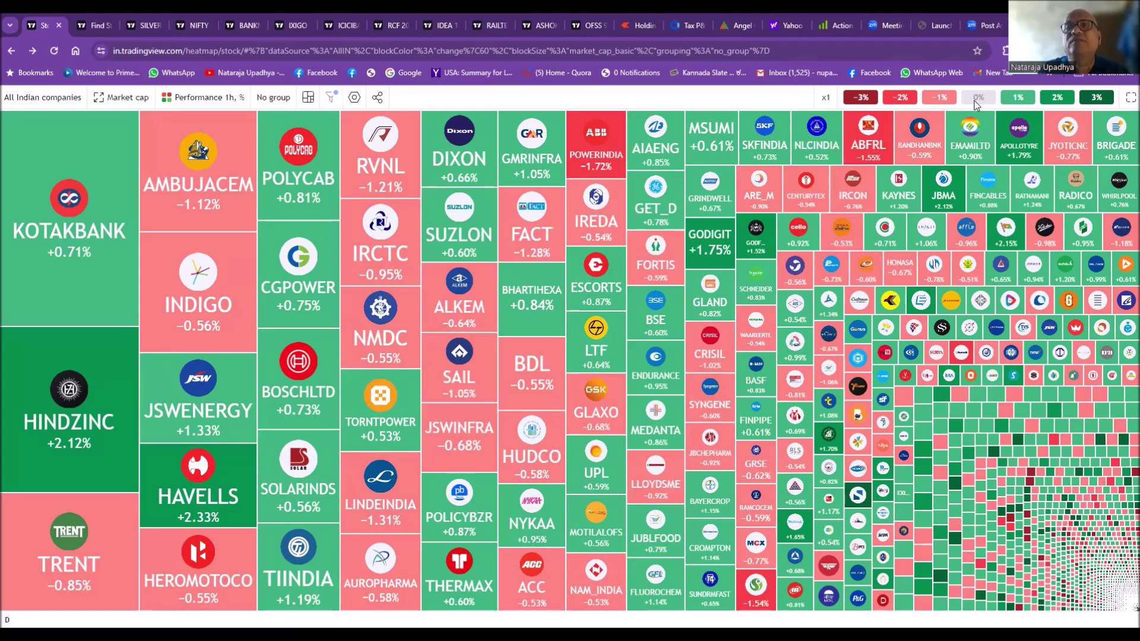
Toggle the 0% legend filter to hide stocks with roughly no change
left_click(976, 100)
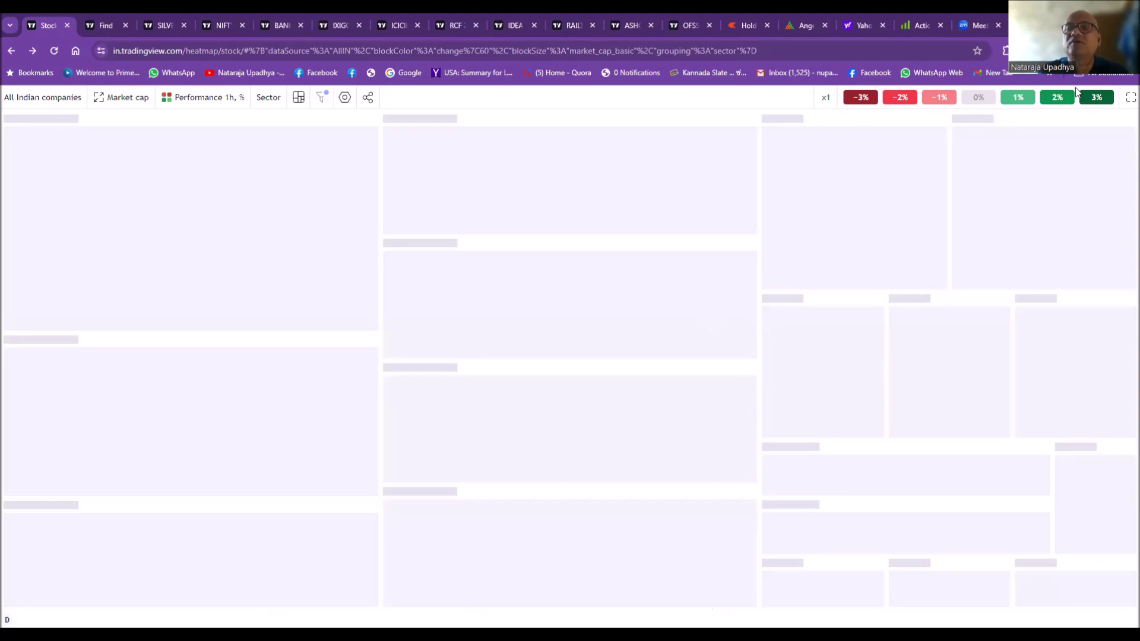
Hide stocks down about 1% and 2%, reload the page, and hide the losing stocks
left_click(928, 100)
left_click(891, 98)
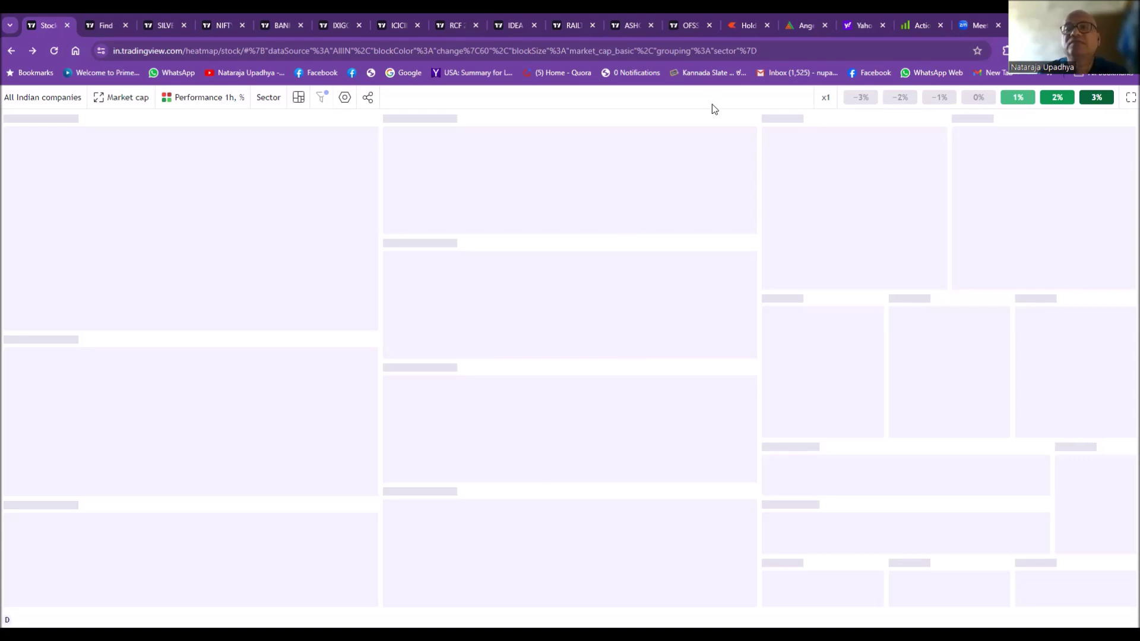
left_click(54, 52)
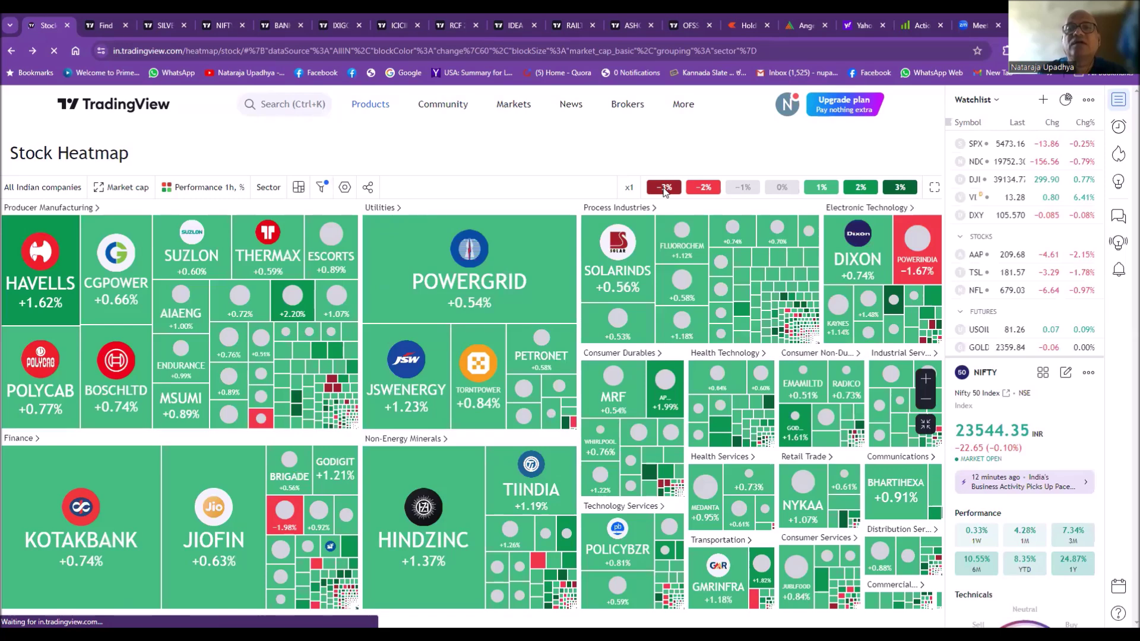
left_click(664, 188)
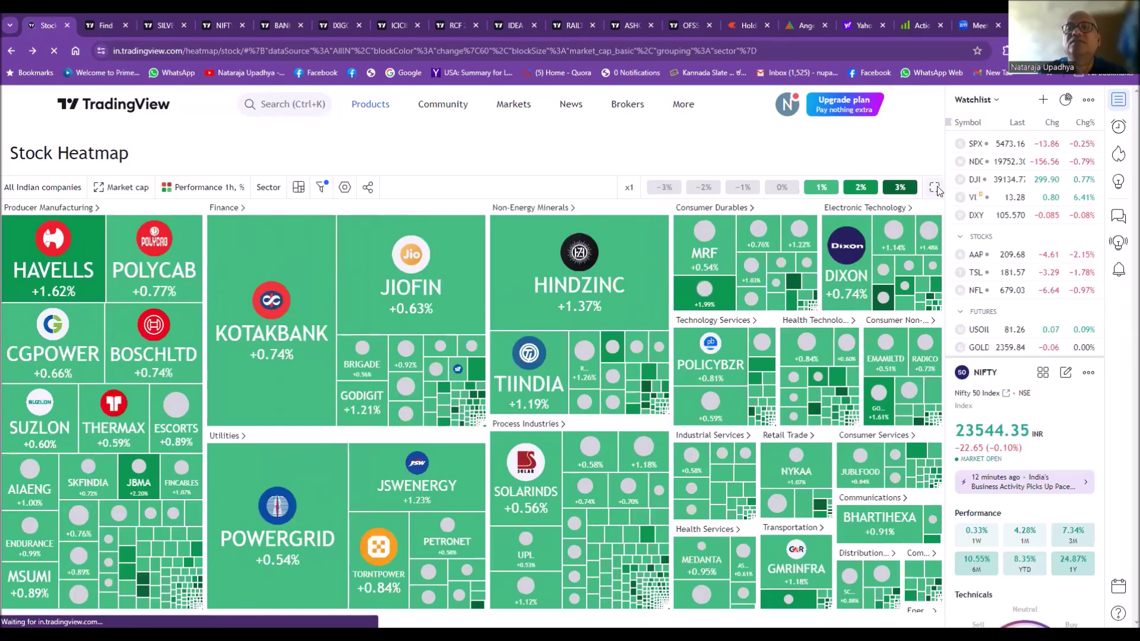
Expand the sector-grouped heatmap to fill the screen with Shift+F
key("shift+f")
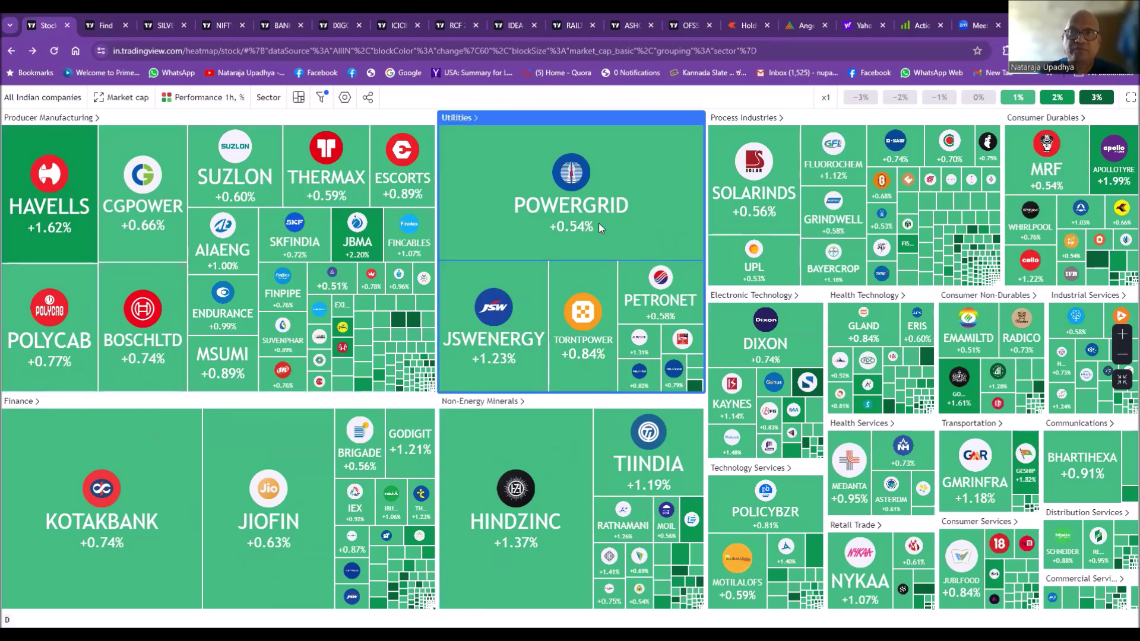
mouse_move(599, 222)
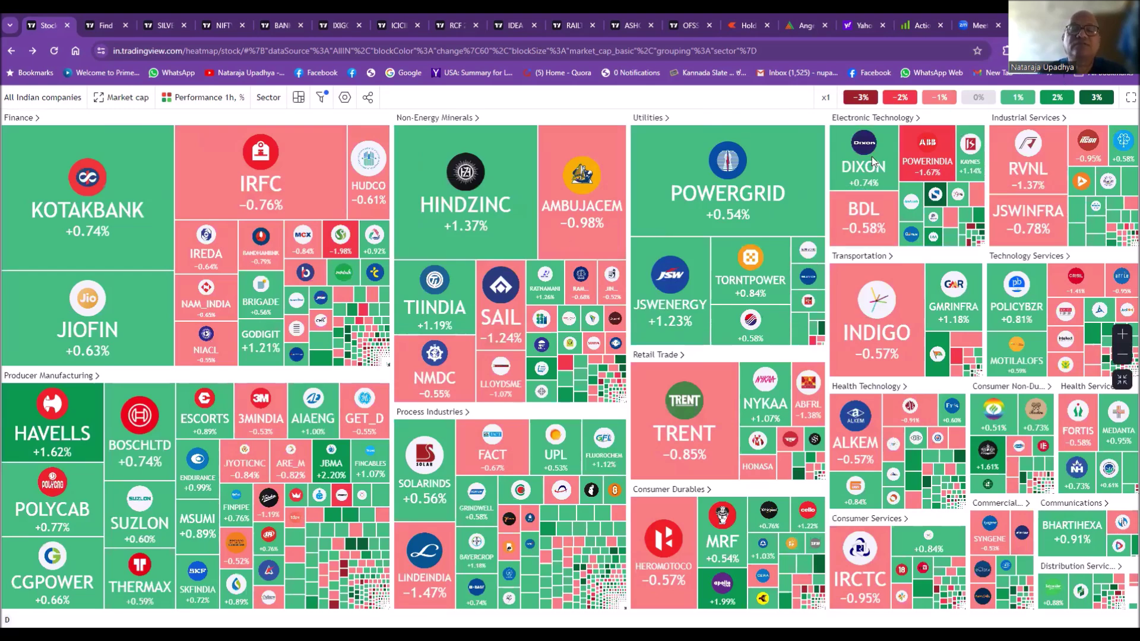
mouse_move(873, 162)
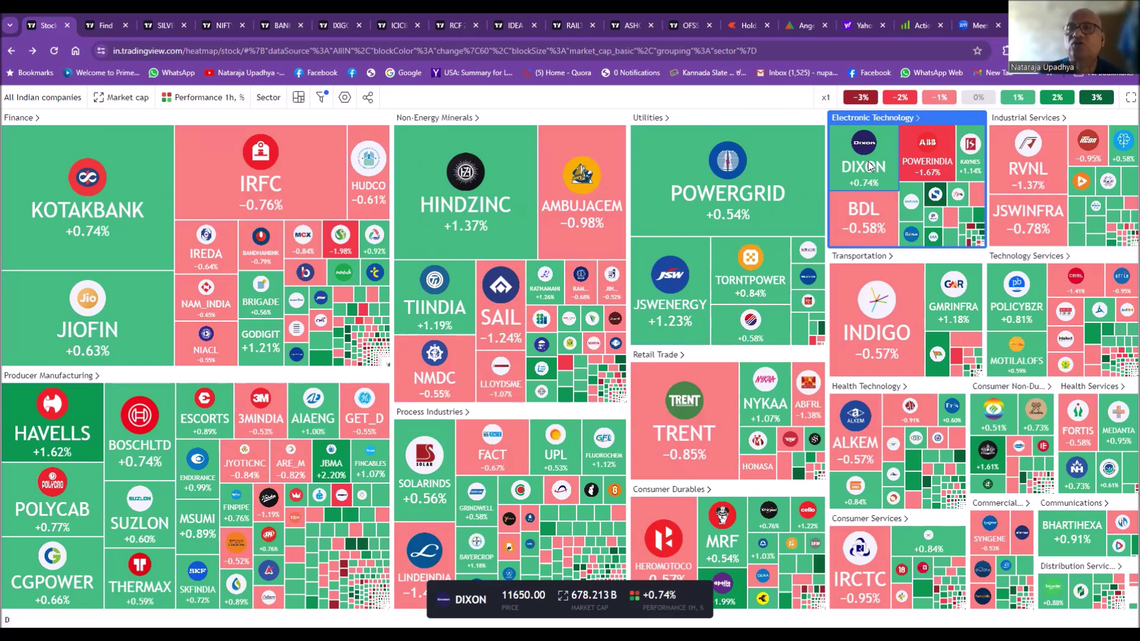
left_click(1021, 97)
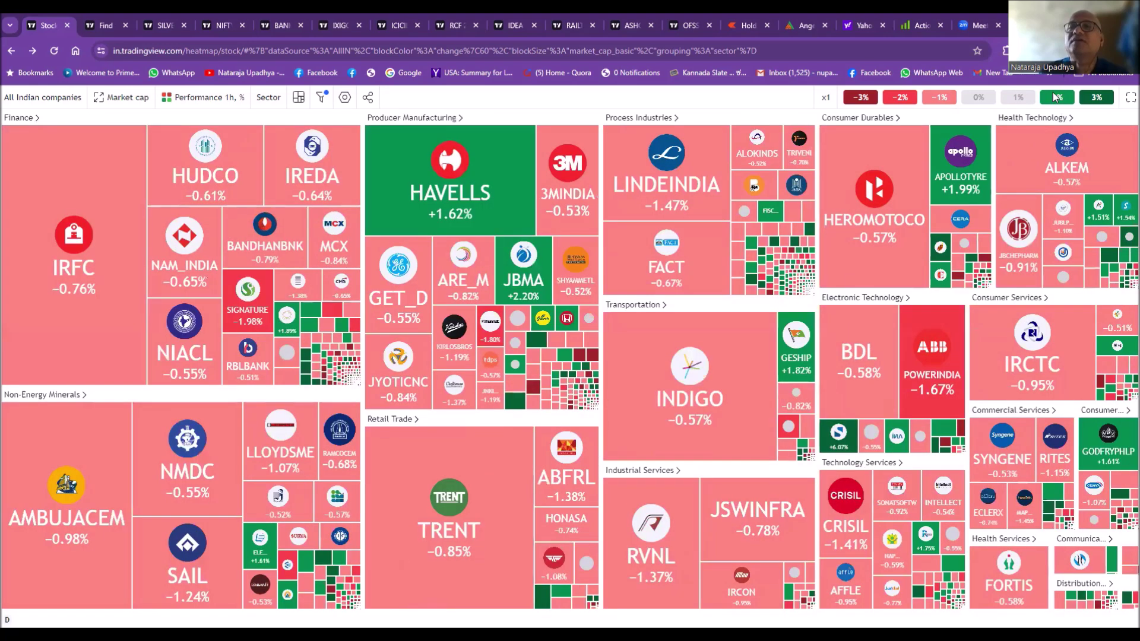
left_click(1097, 97)
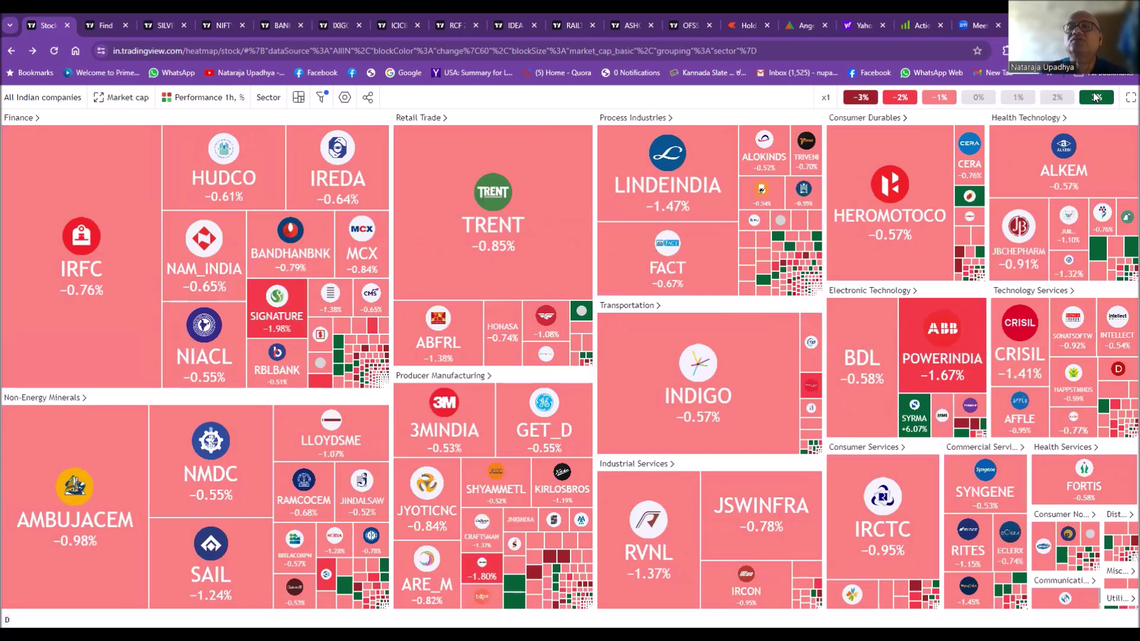
left_click(1058, 97)
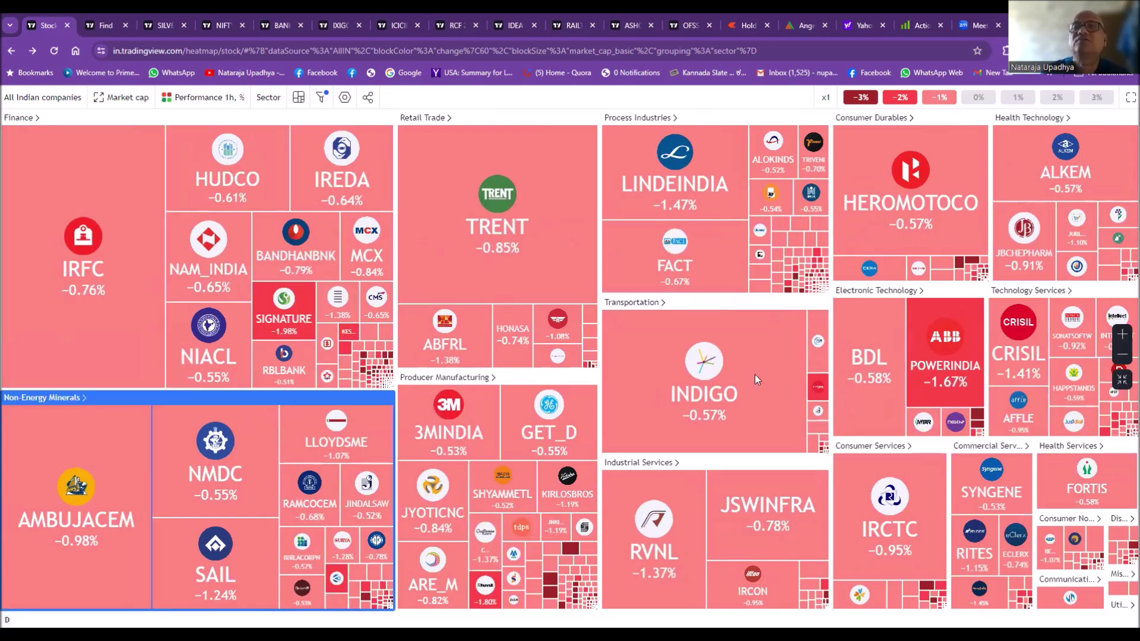
left_click(1017, 96)
left_click(1054, 95)
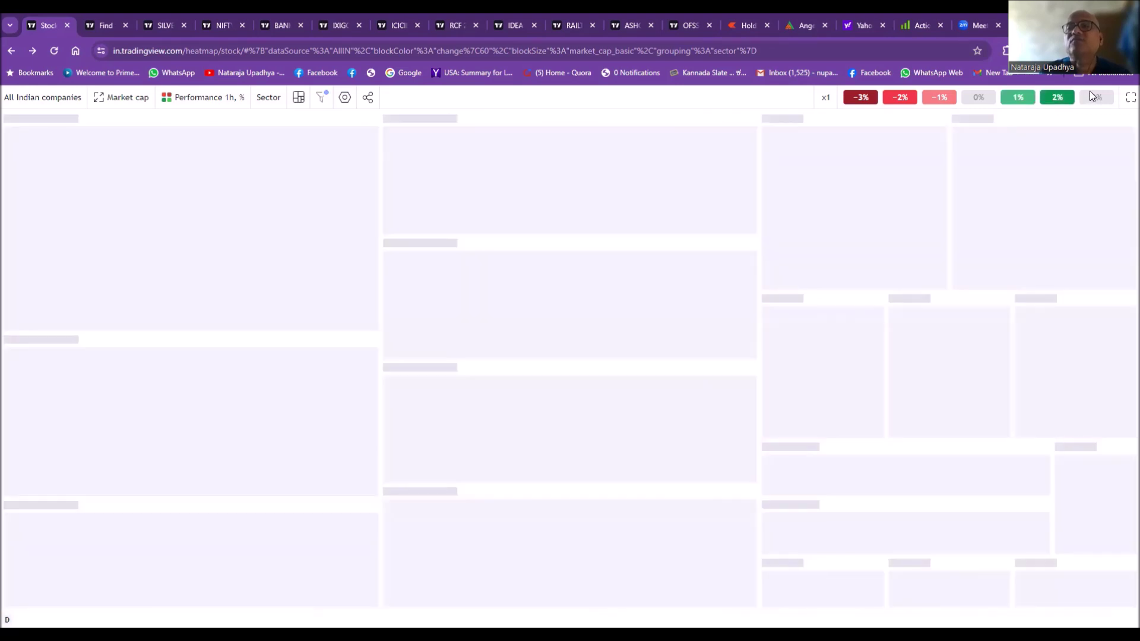
left_click(1092, 96)
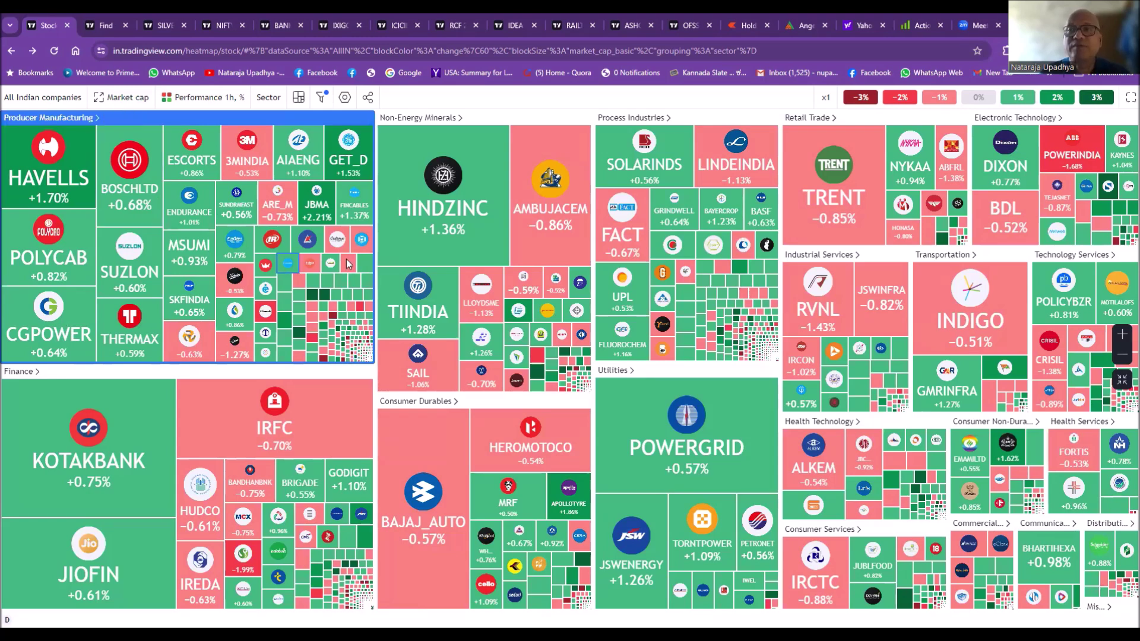
Drill down into the Producer Manufacturing sector via its group header
mouse_move(348, 263)
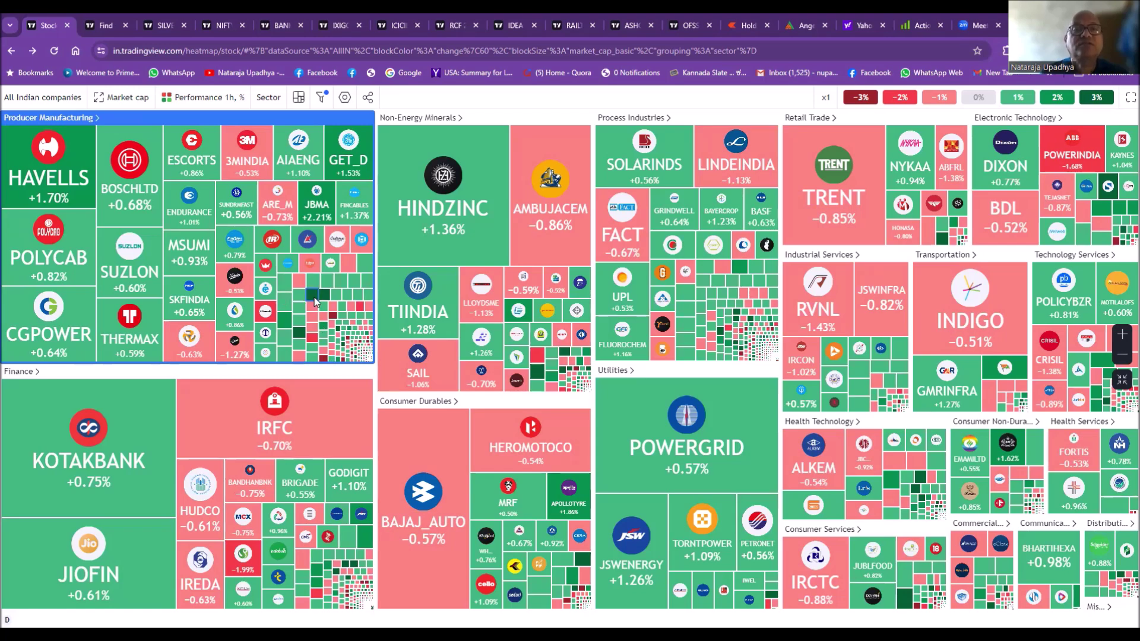
mouse_move(315, 300)
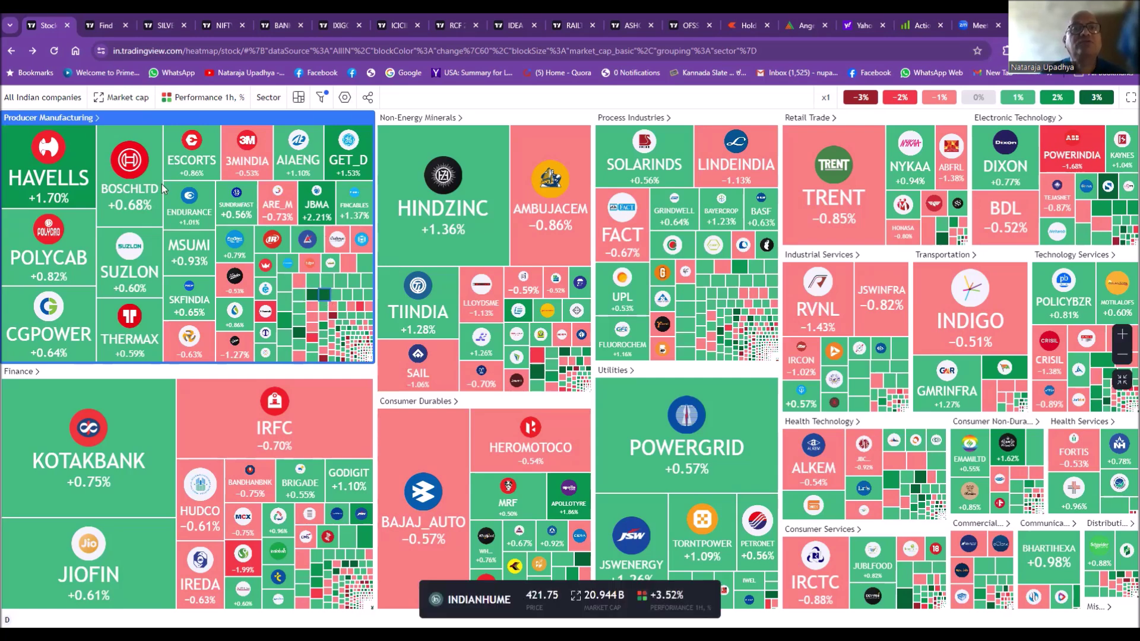
left_click(31, 120)
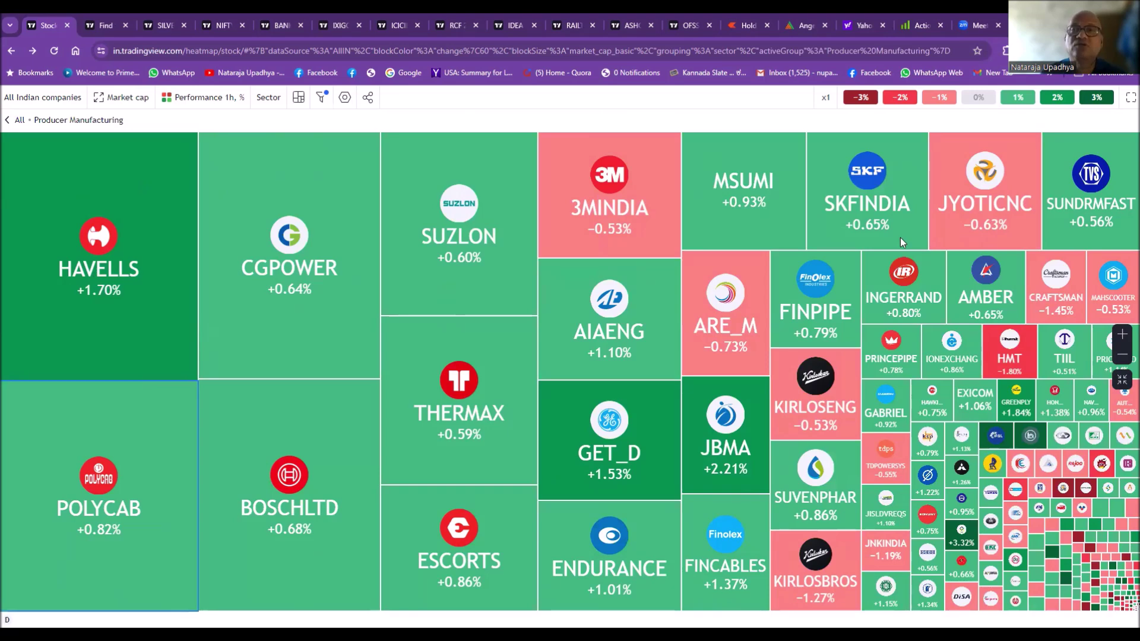
Go back from Producer Manufacturing to the All-sectors heatmap
left_click(18, 121)
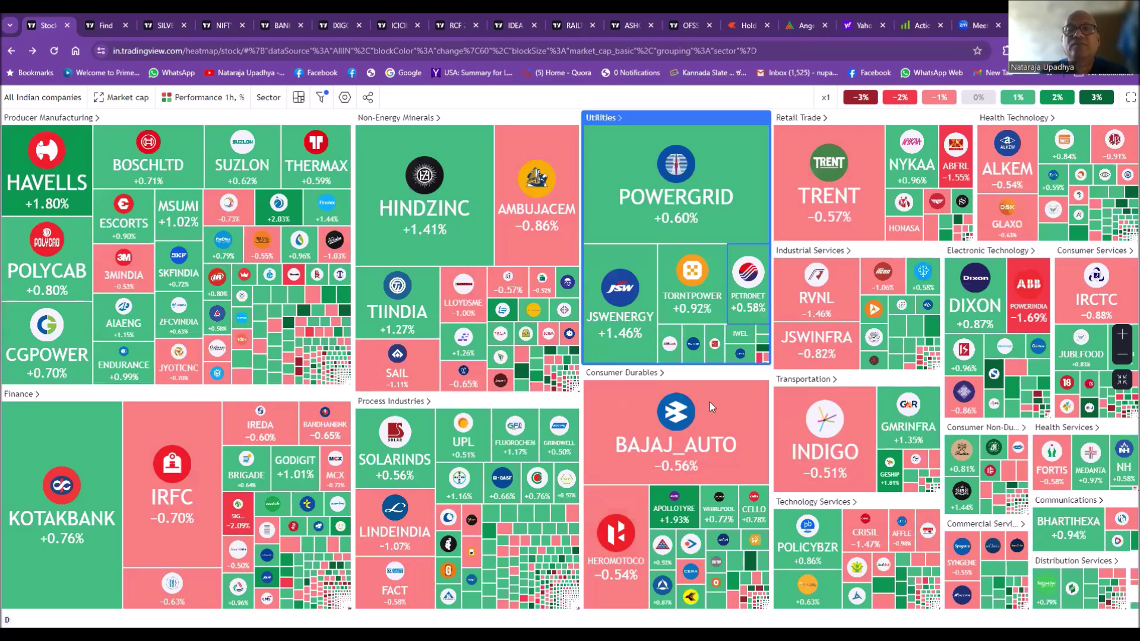
left_click(803, 504)
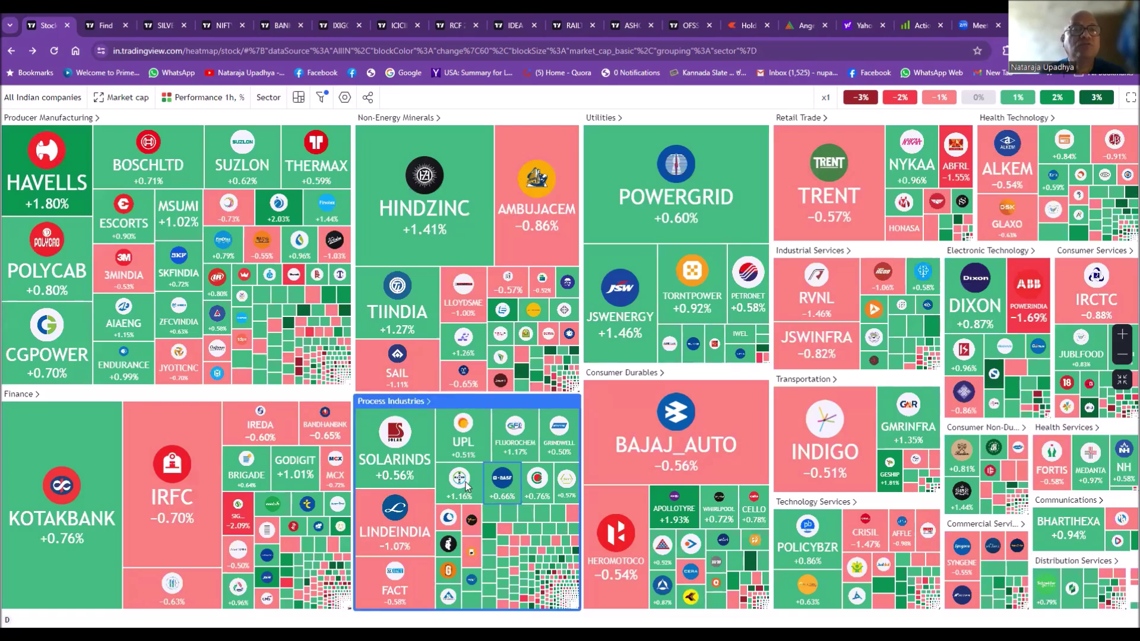
Zoom into the Finance sector and bring up the Color by choices
left_click(10, 399)
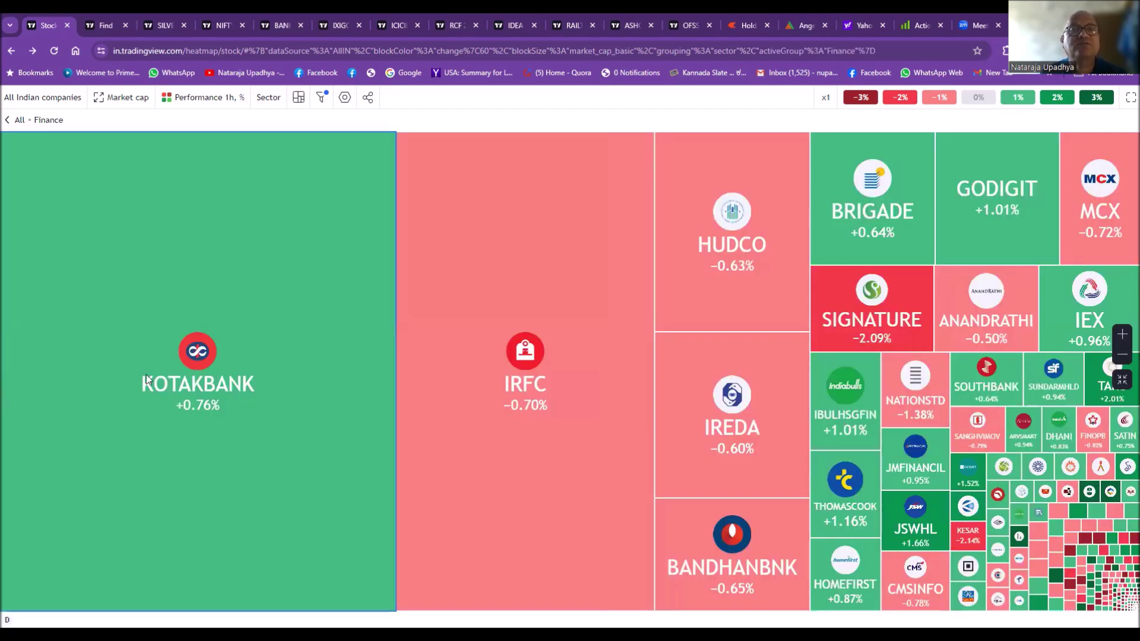
mouse_move(192, 380)
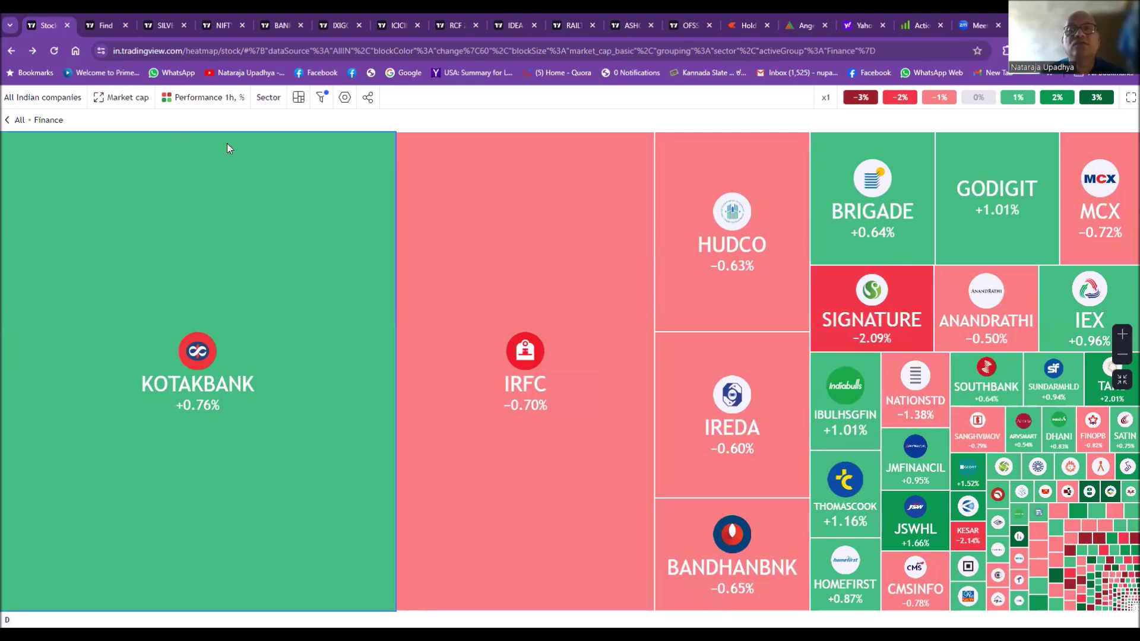
mouse_move(228, 150)
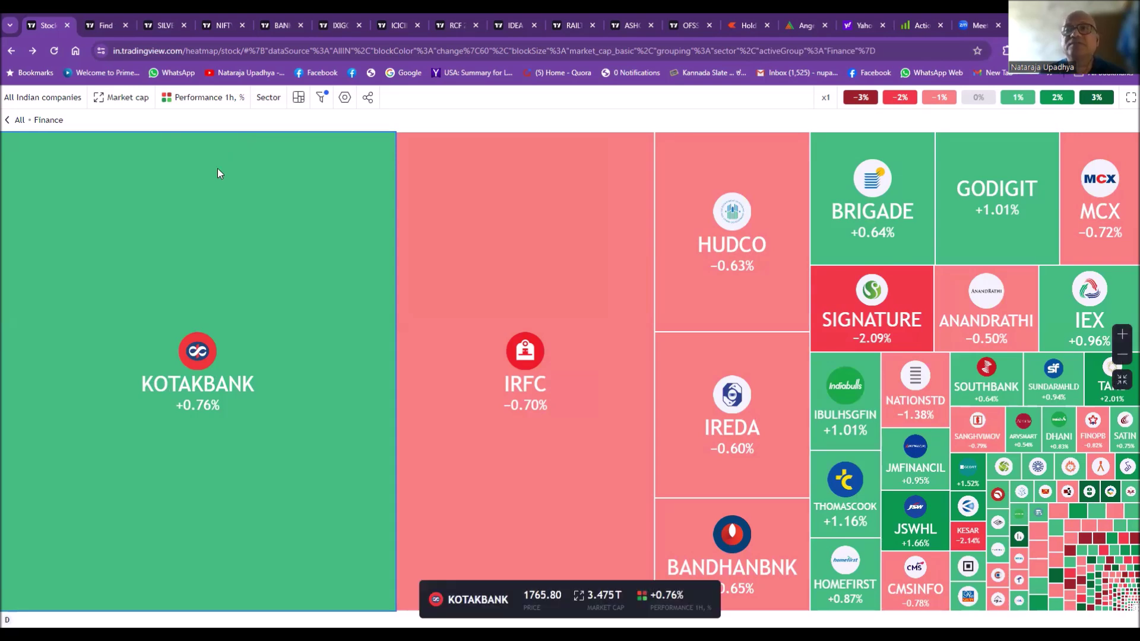
left_click(201, 98)
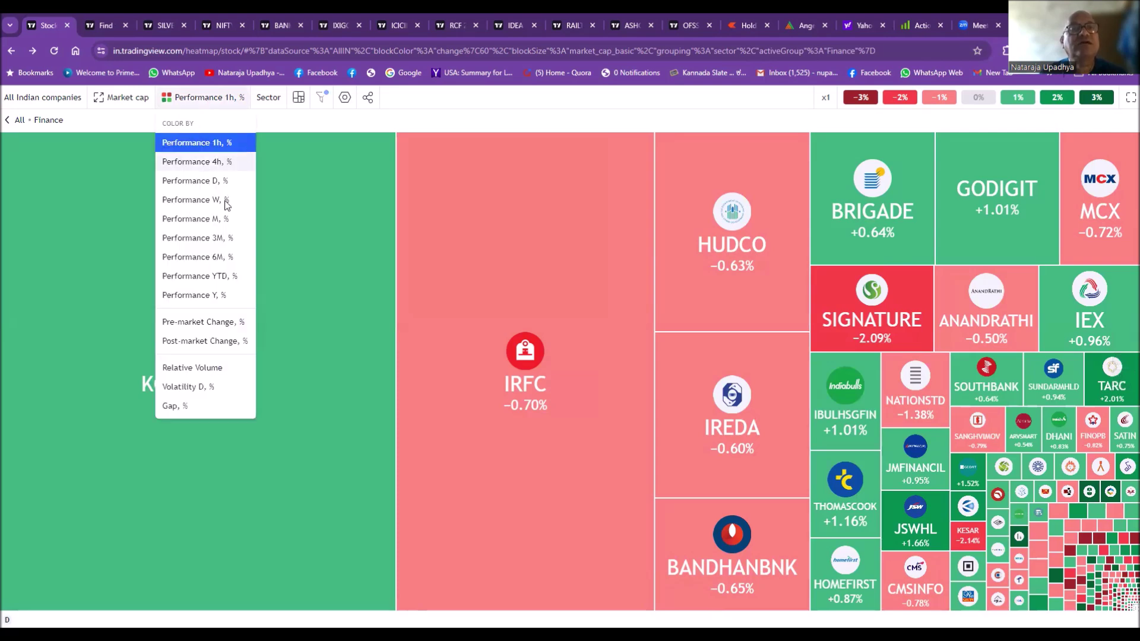
Colour tiles by Performance D, %, toggle the 0% filter, and return to All sectors
left_click(204, 183)
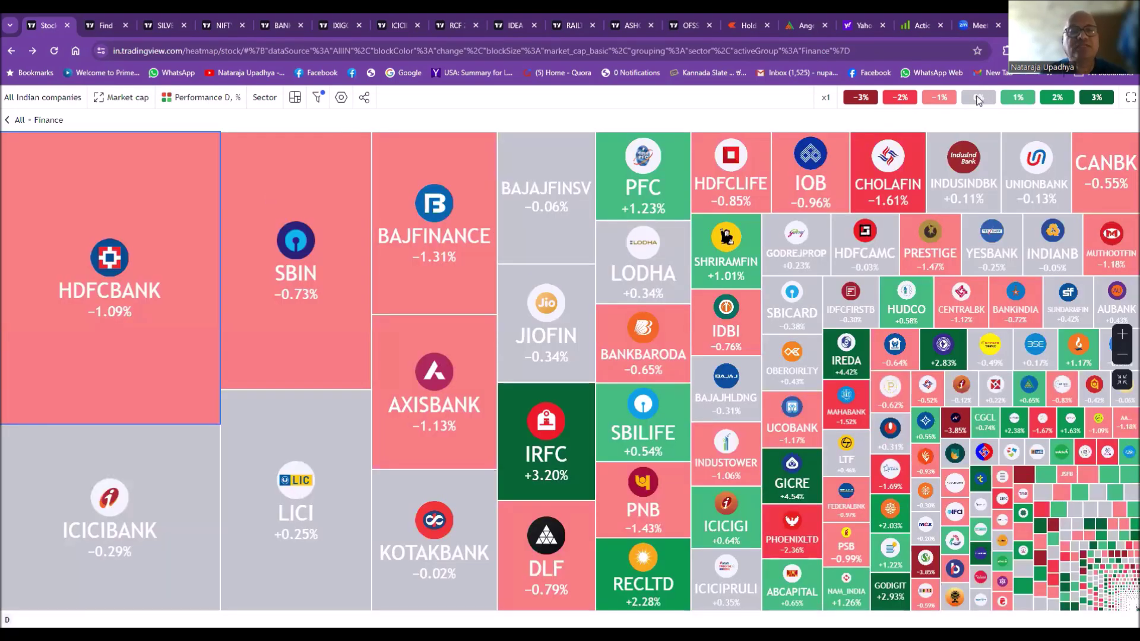
left_click(978, 99)
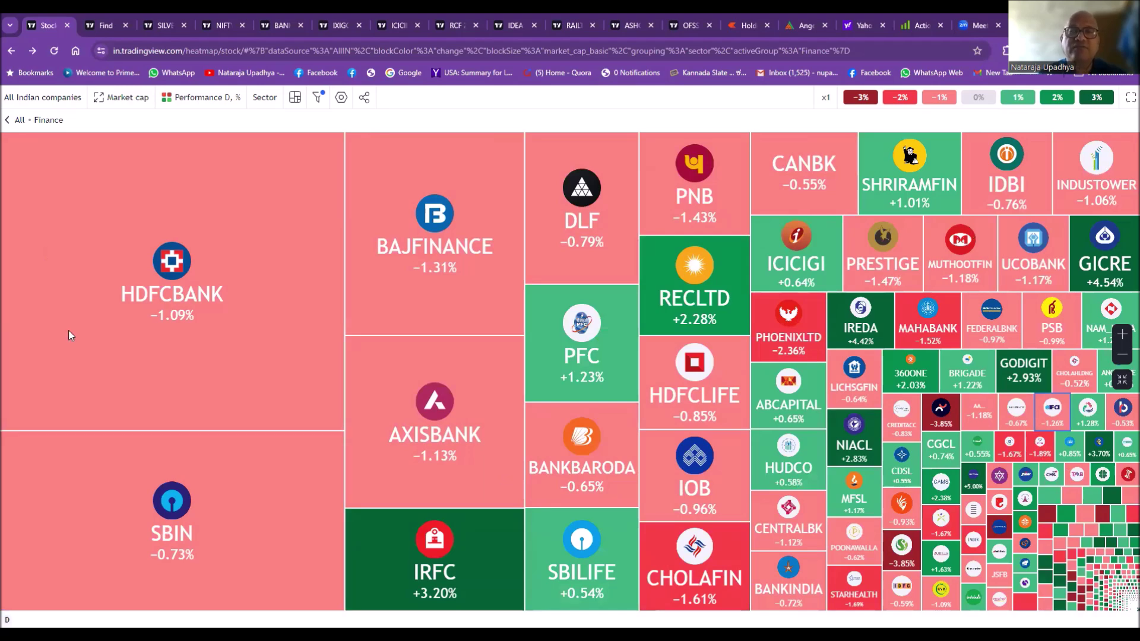
left_click(20, 121)
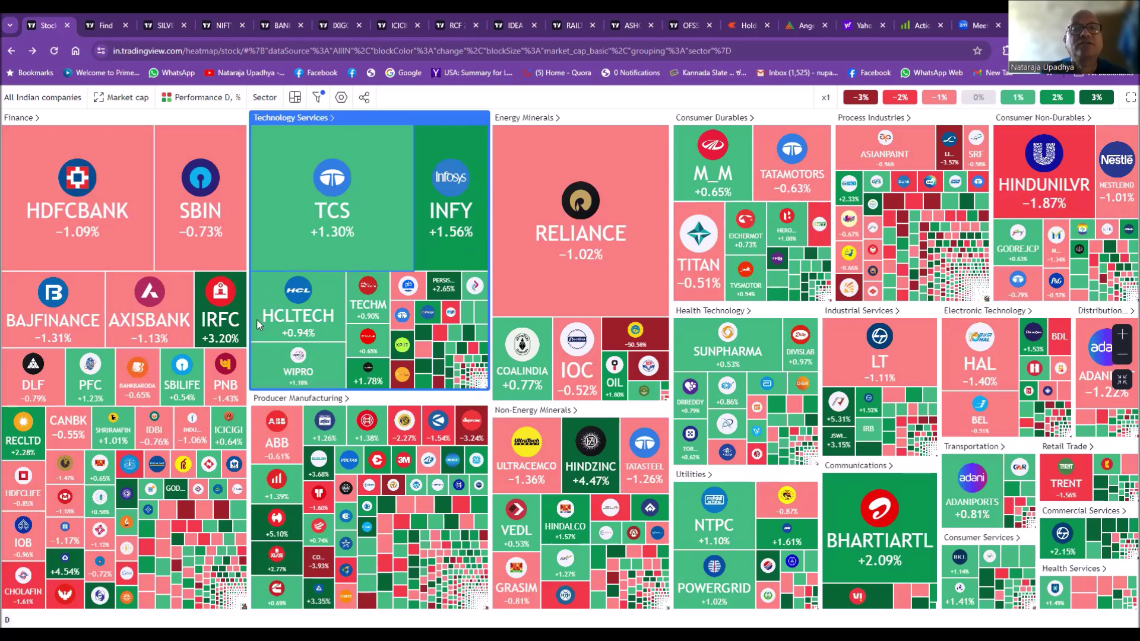
Zoom into Technology Services and colour its tiles by Performance 1h, %
left_click(289, 119)
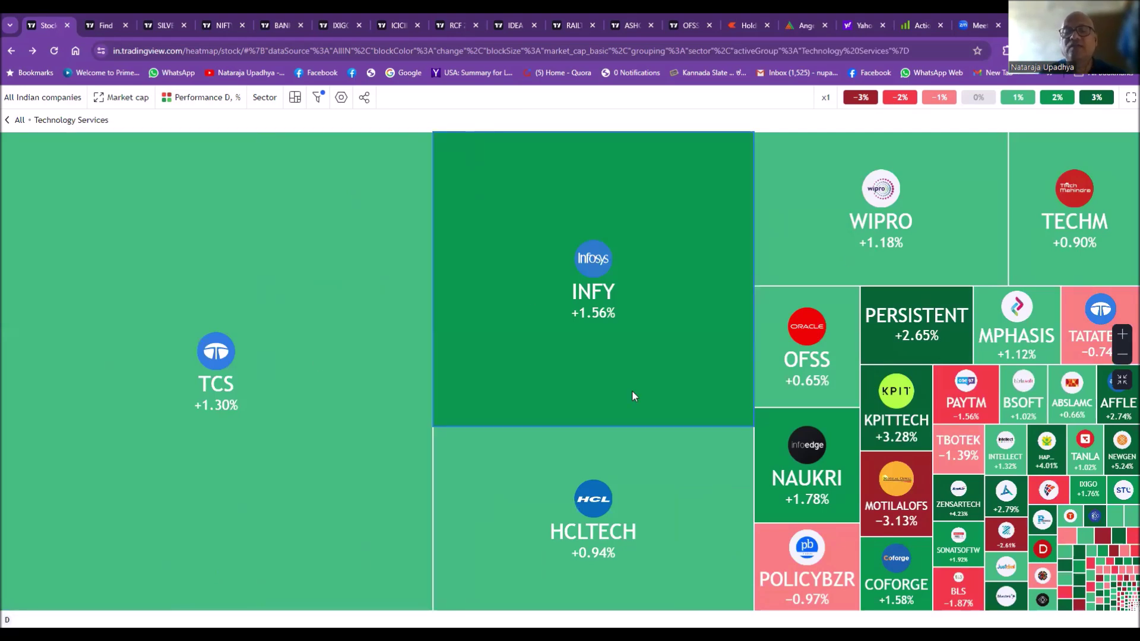
mouse_move(630, 397)
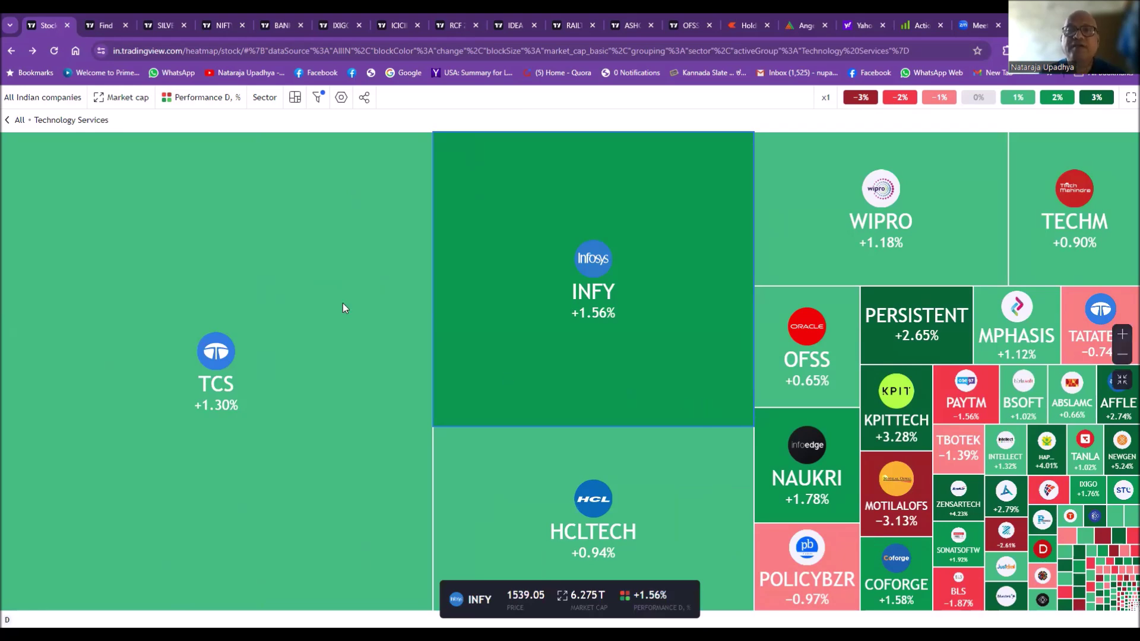
mouse_move(343, 304)
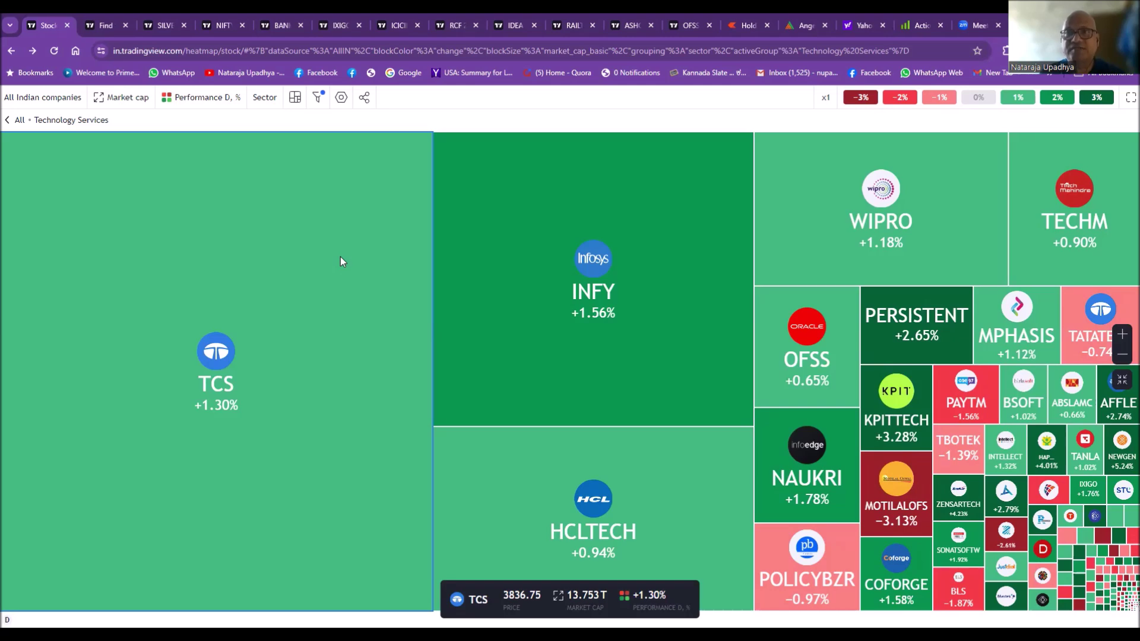
left_click(209, 100)
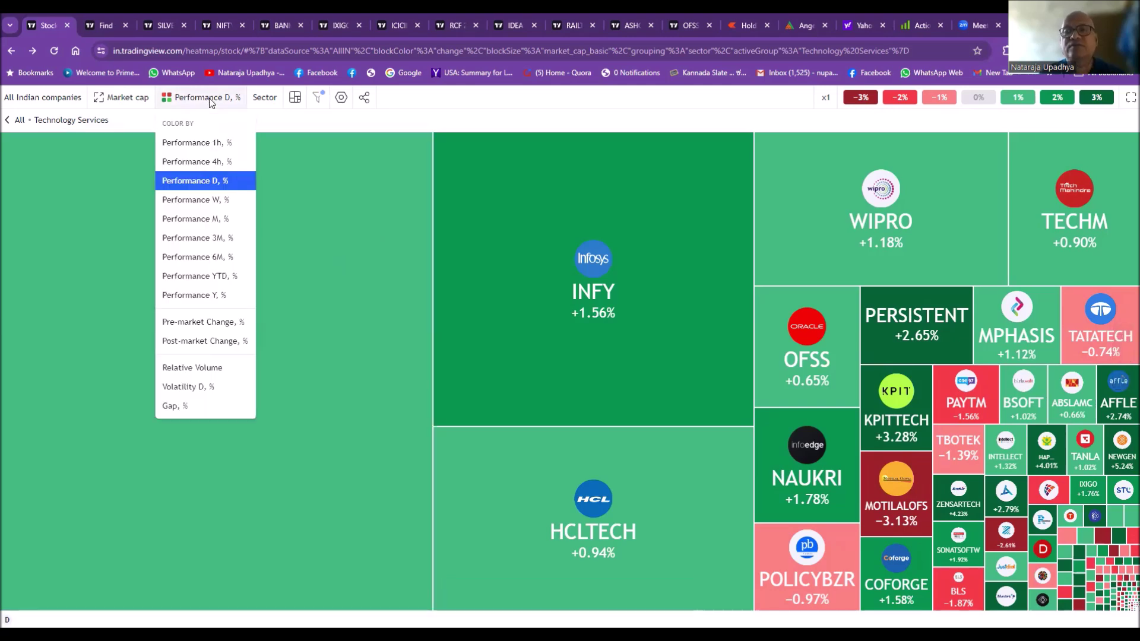
left_click(206, 144)
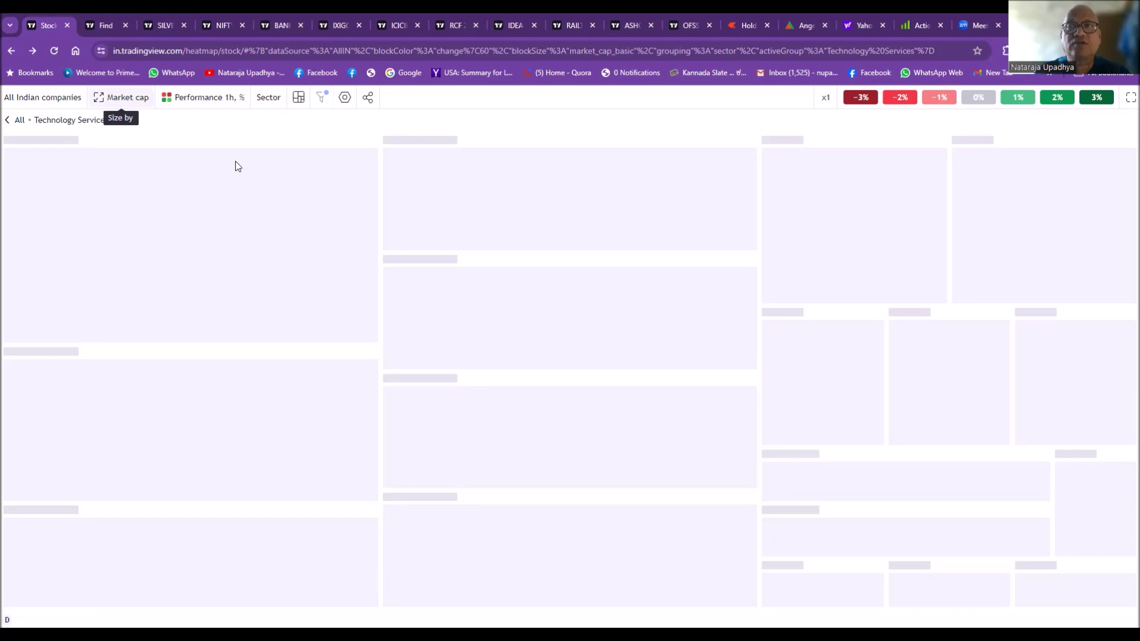
Size tiles by Volume 1h, hide 0% stocks, and expand the heatmap to full page
left_click(128, 99)
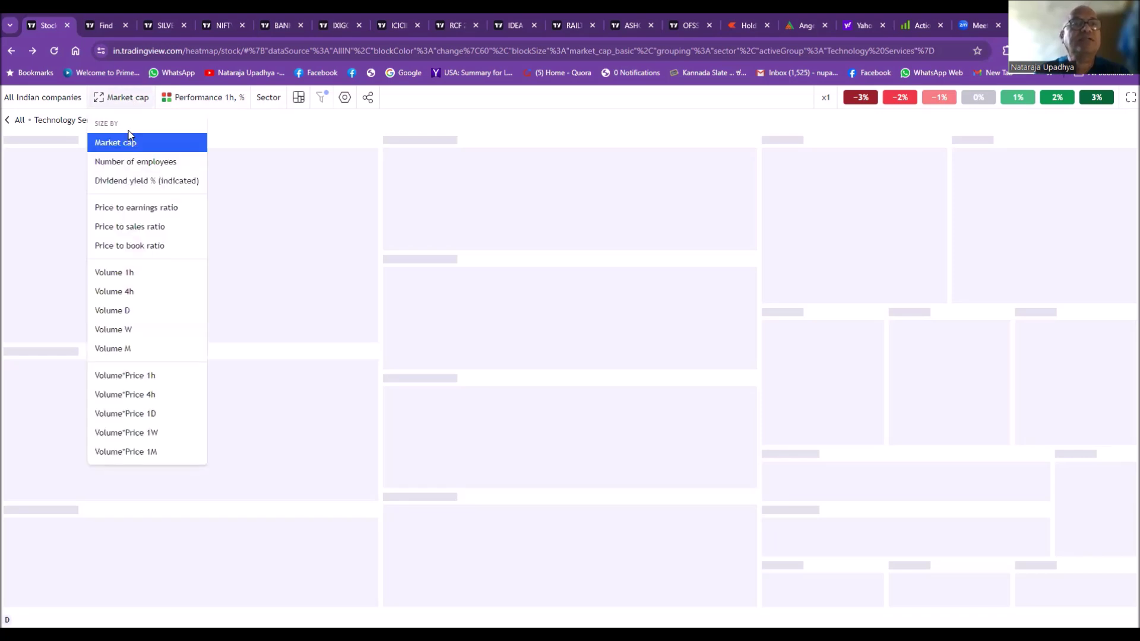
left_click(119, 278)
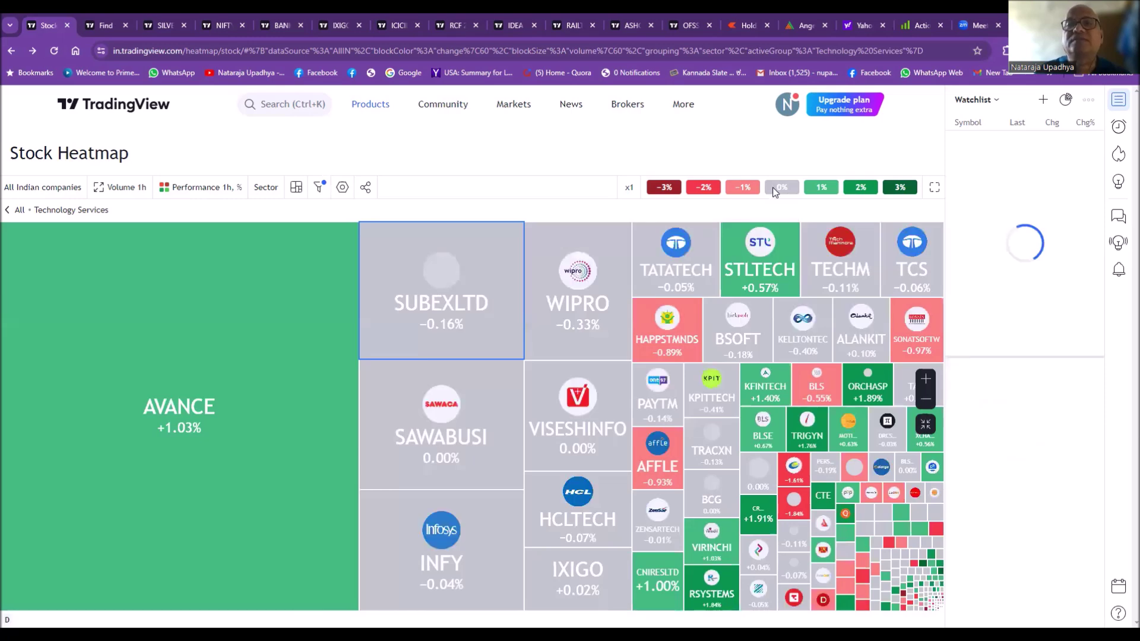
left_click(776, 187)
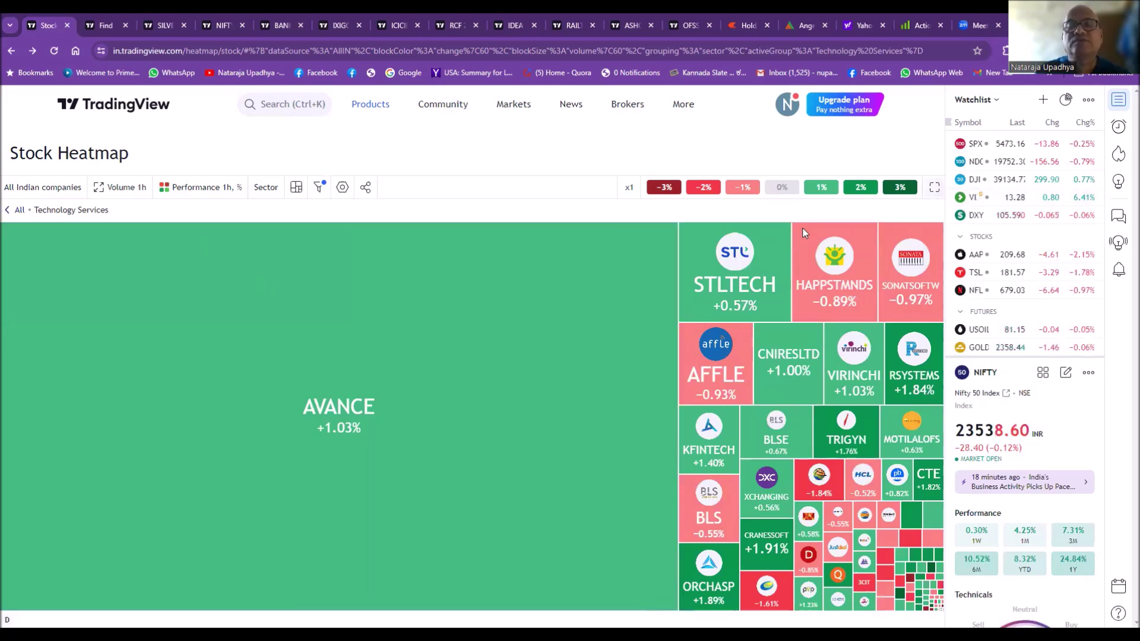
key("shift+f")
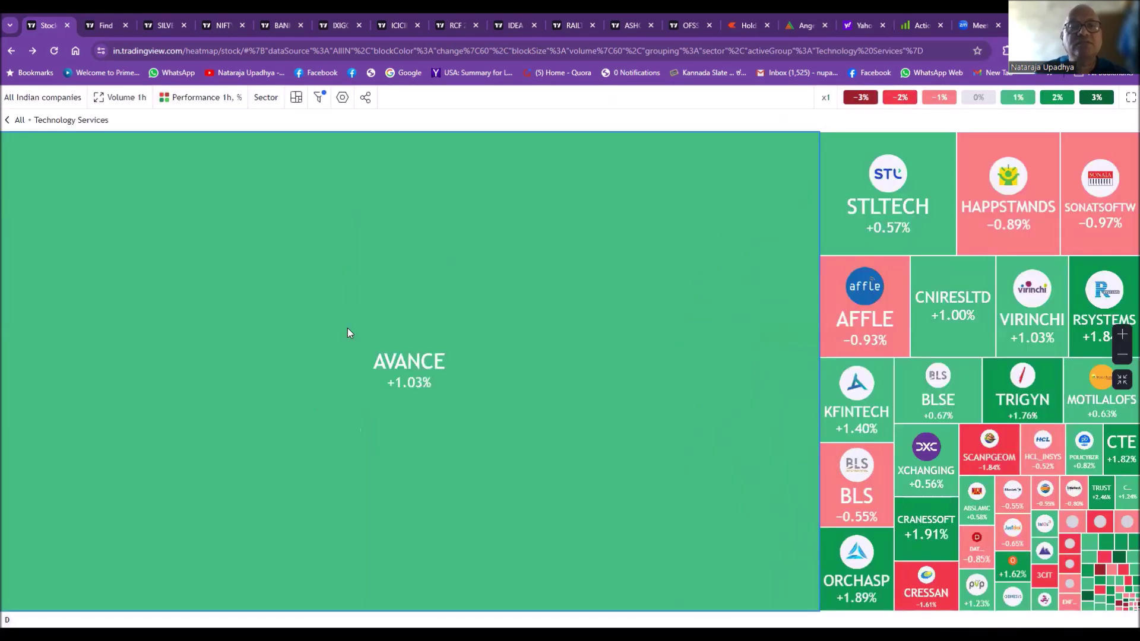
mouse_move(499, 461)
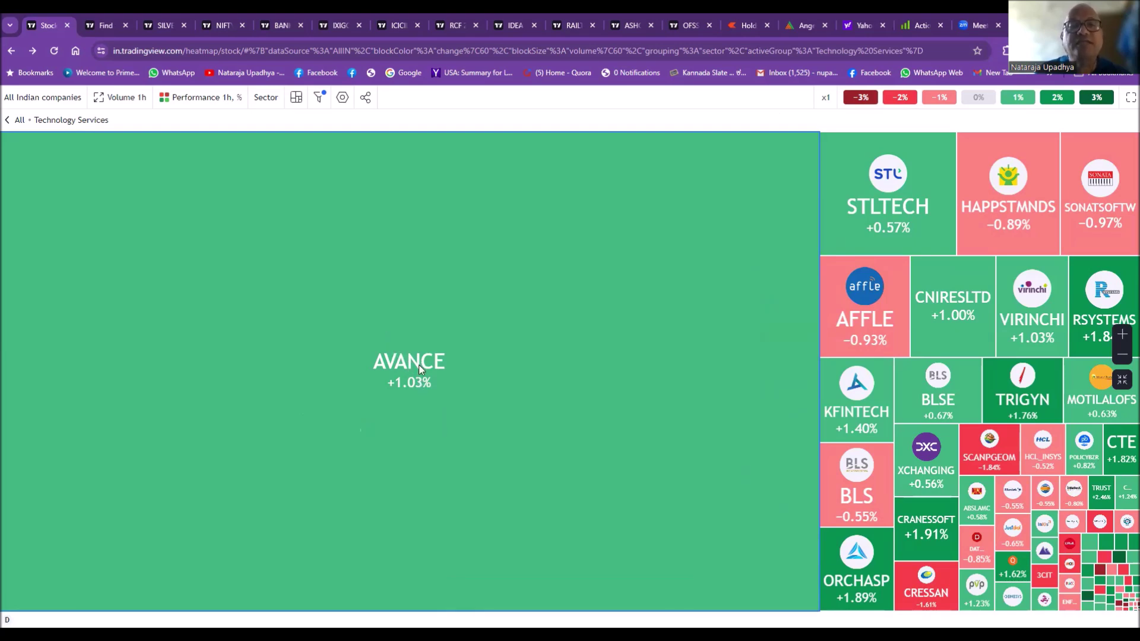
mouse_move(419, 365)
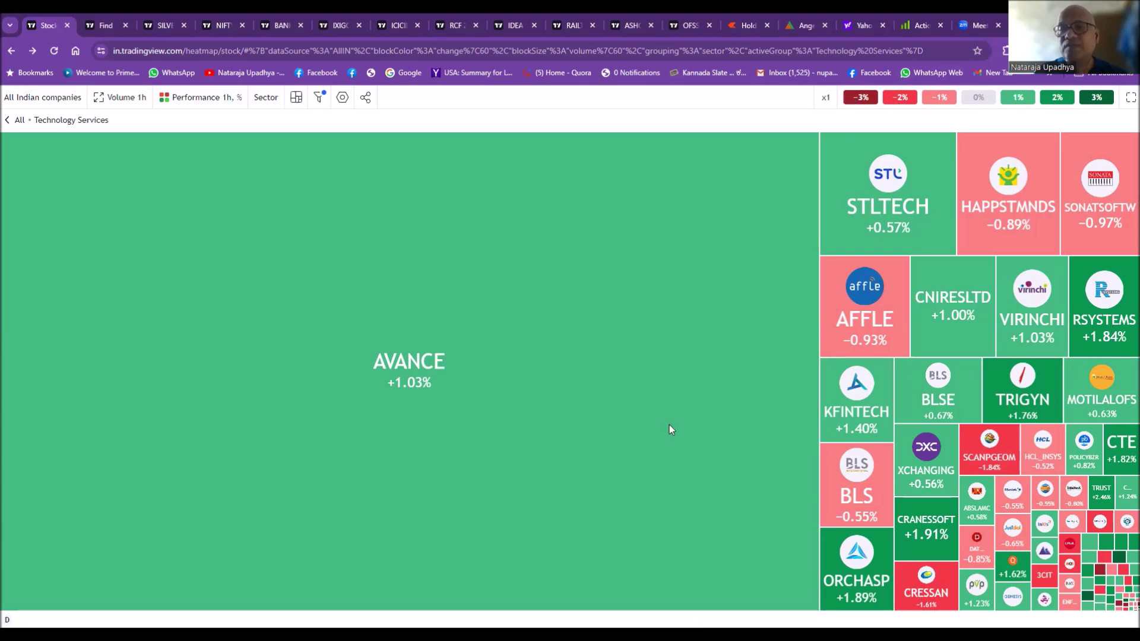
Return to All sectors, size tiles by Market cap, and open the heat multiplier choices
left_click(18, 119)
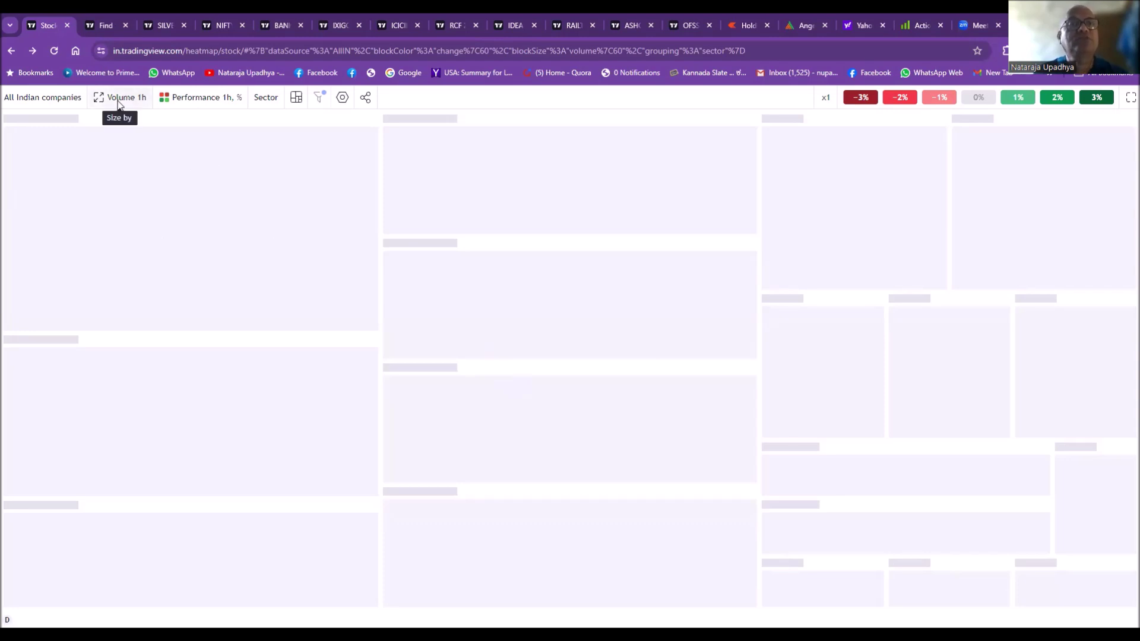
left_click(146, 100)
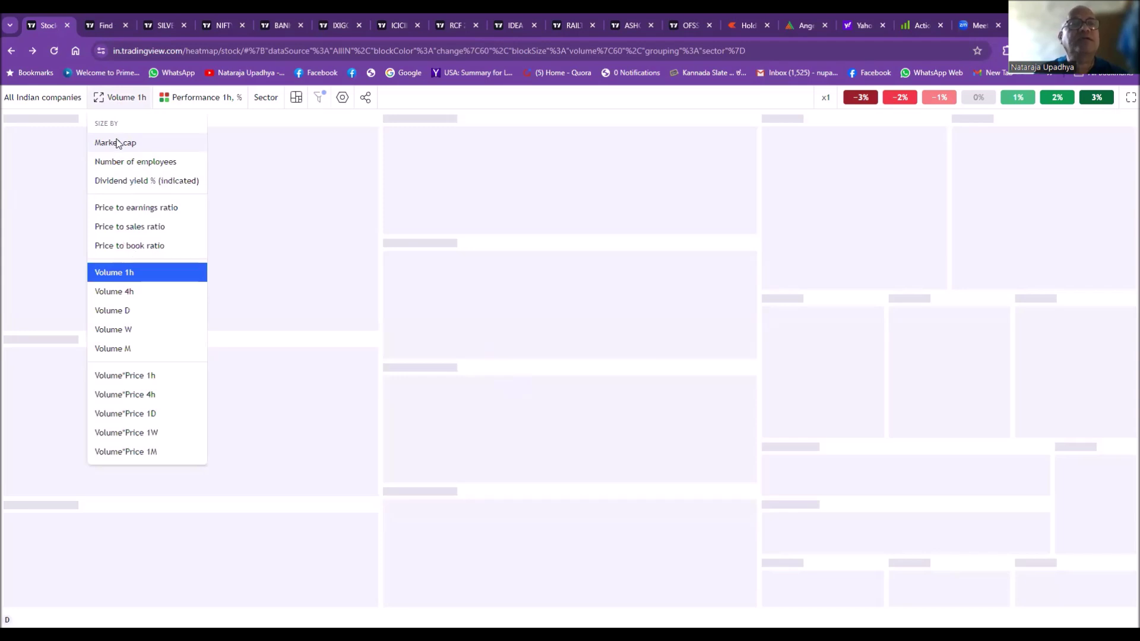
key("Return")
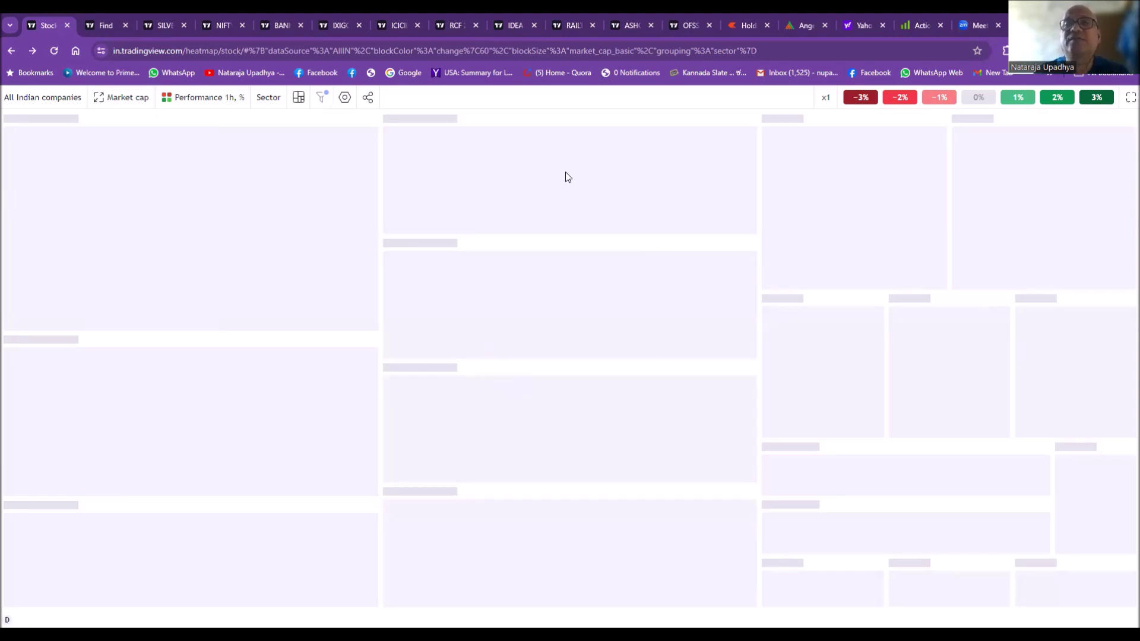
left_click(826, 99)
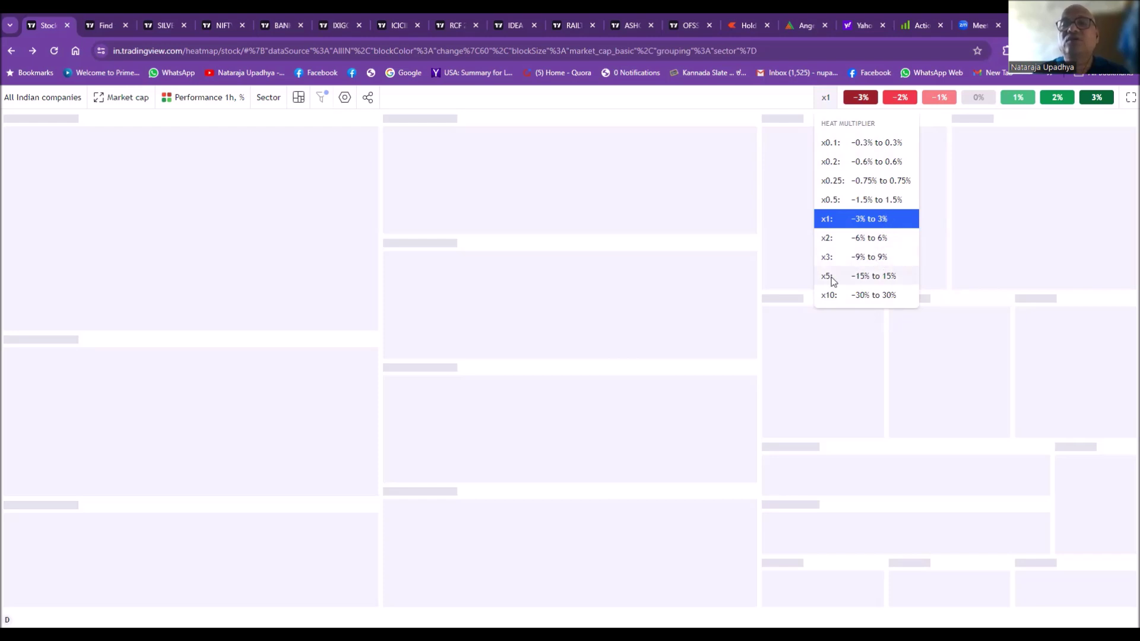
Choose an option in the Heat Multiplier dropdown and let the all-sector heatmap reload
left_click(892, 277)
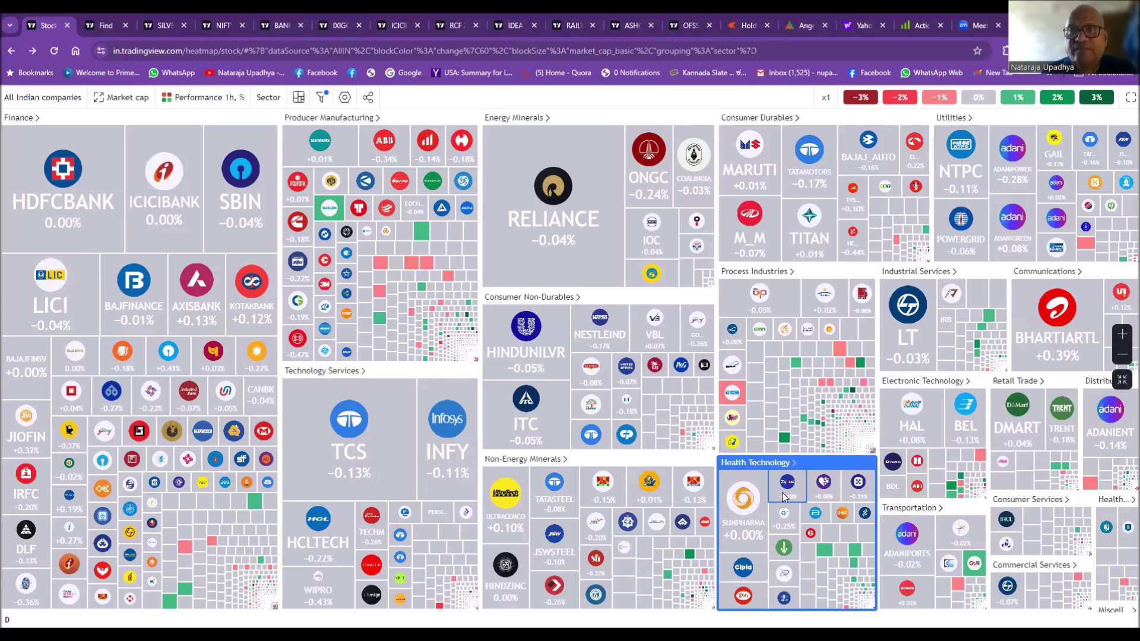
mouse_move(785, 498)
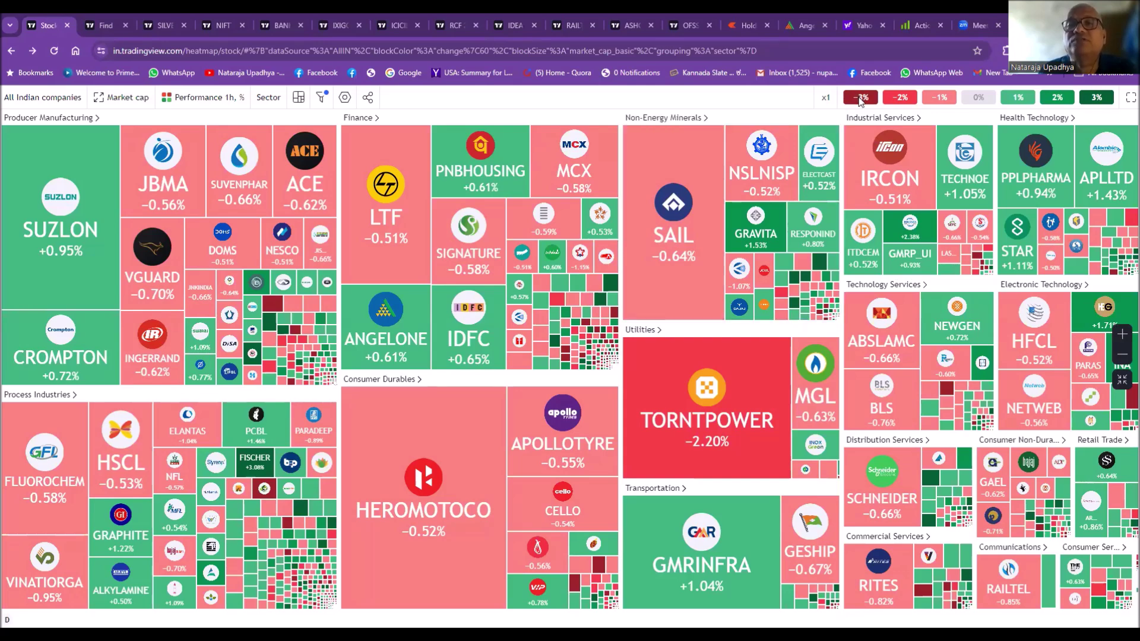
Hide the −2% losers and size the tiles by 1-hour volume (Volume 1h)
left_click(940, 95)
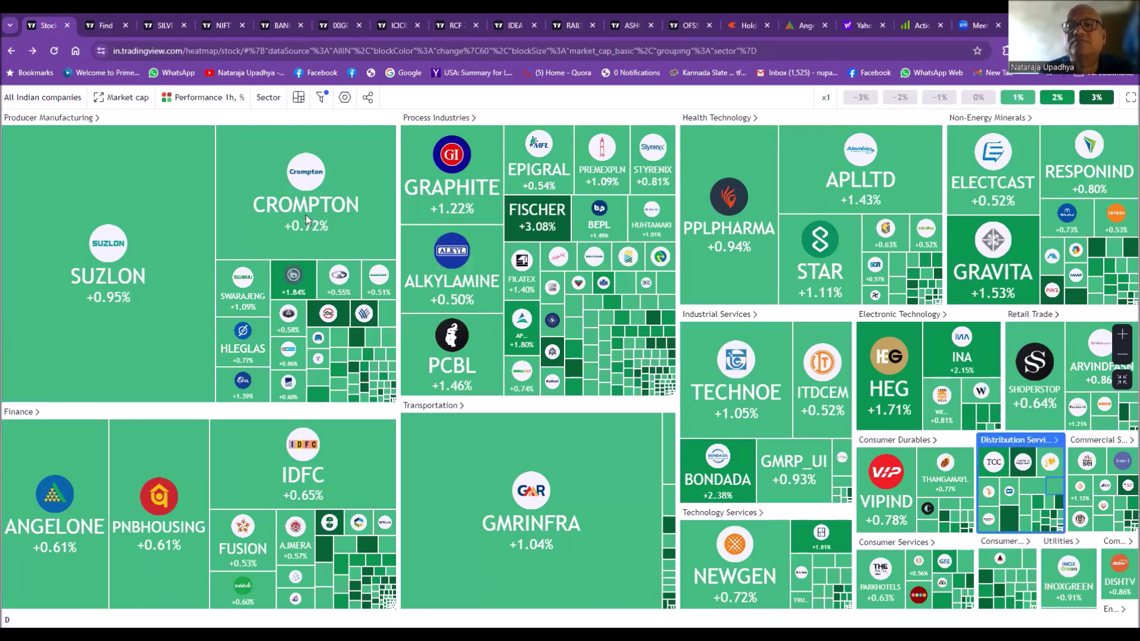
left_click(128, 98)
left_click(121, 277)
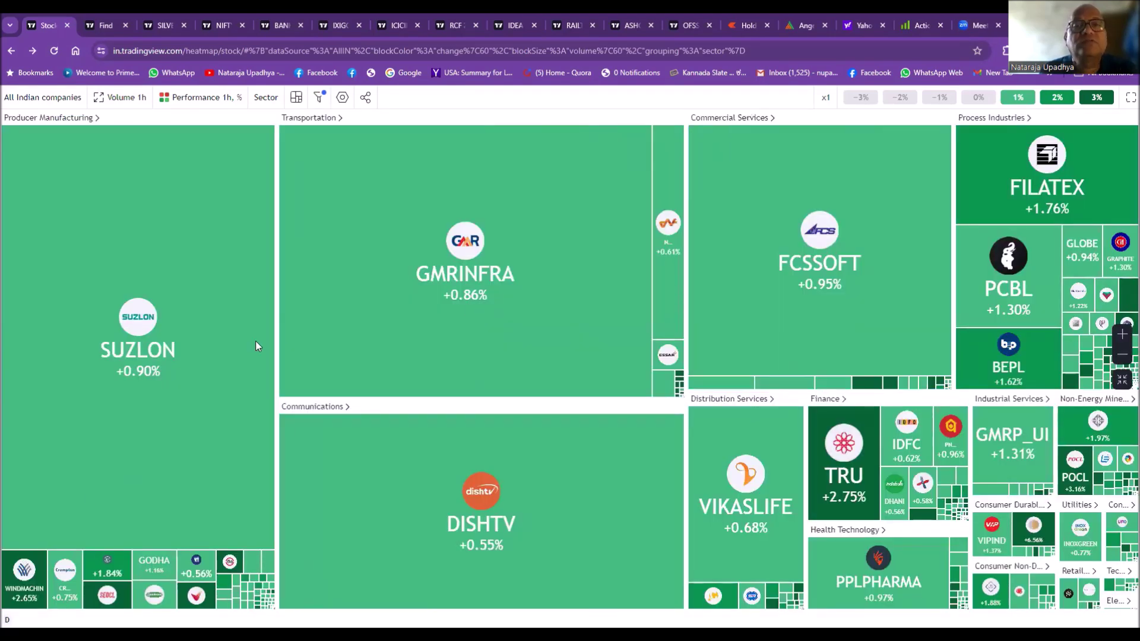
mouse_move(215, 350)
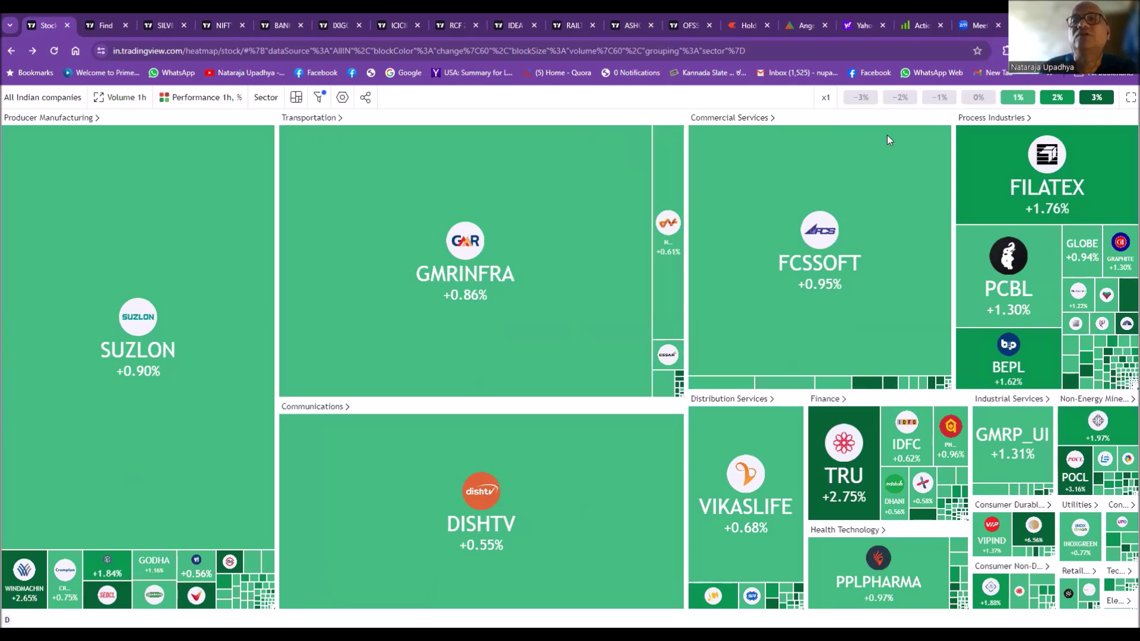
Bring the −3%, −2% and −1% losing stocks back into the heatmap
left_click(856, 98)
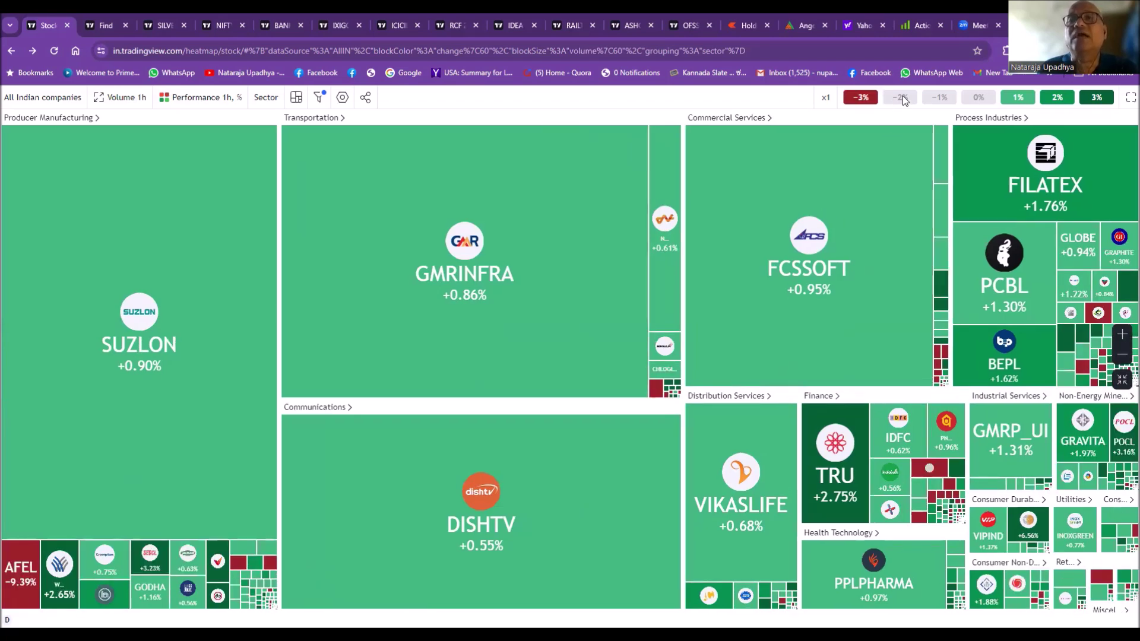
left_click(939, 98)
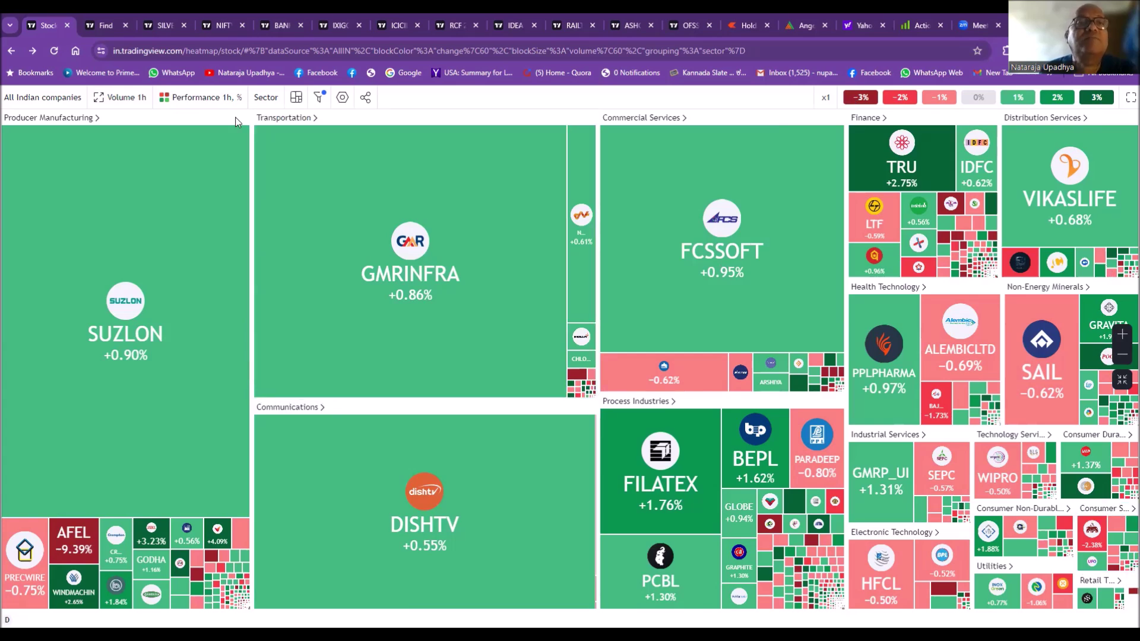
left_click(119, 98)
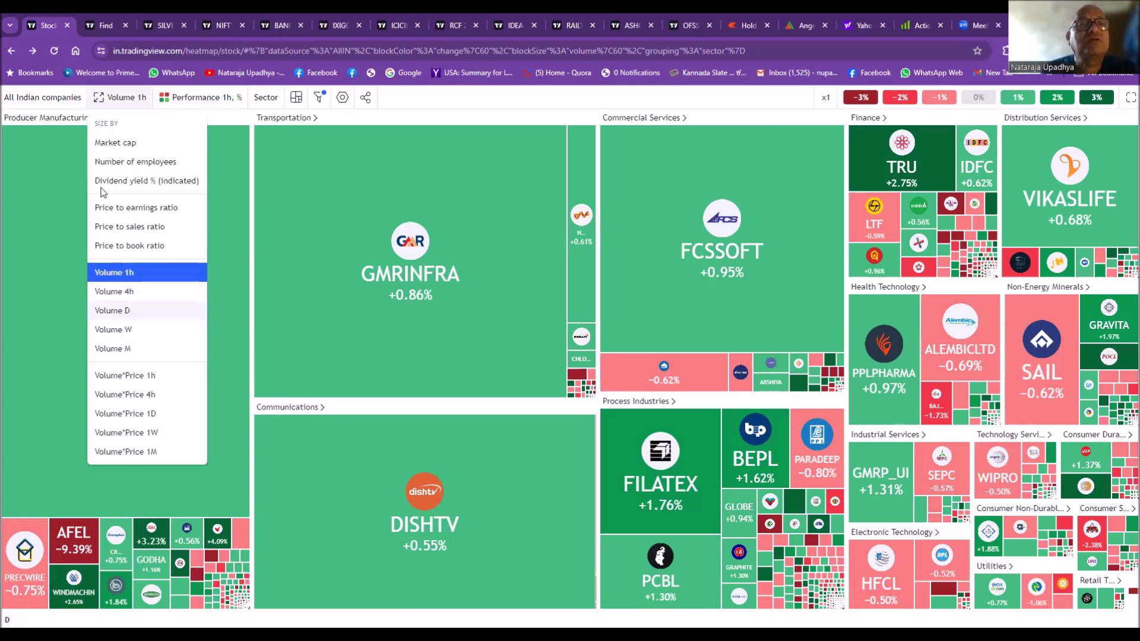
Size tiles by market cap and colour them by one-week performance
left_click(116, 143)
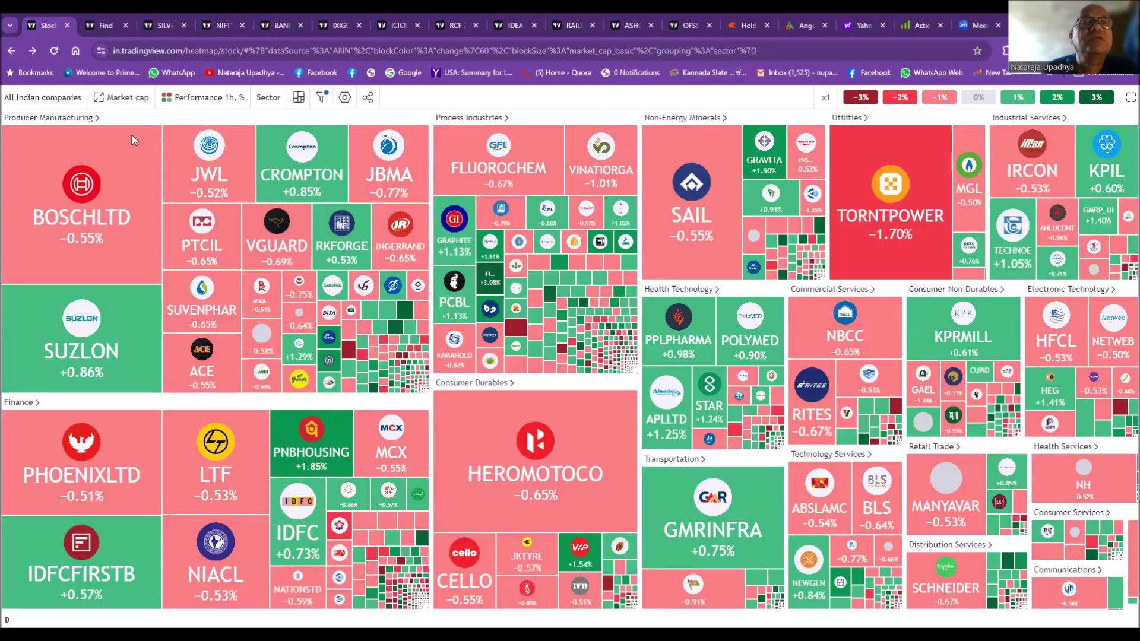
left_click(201, 97)
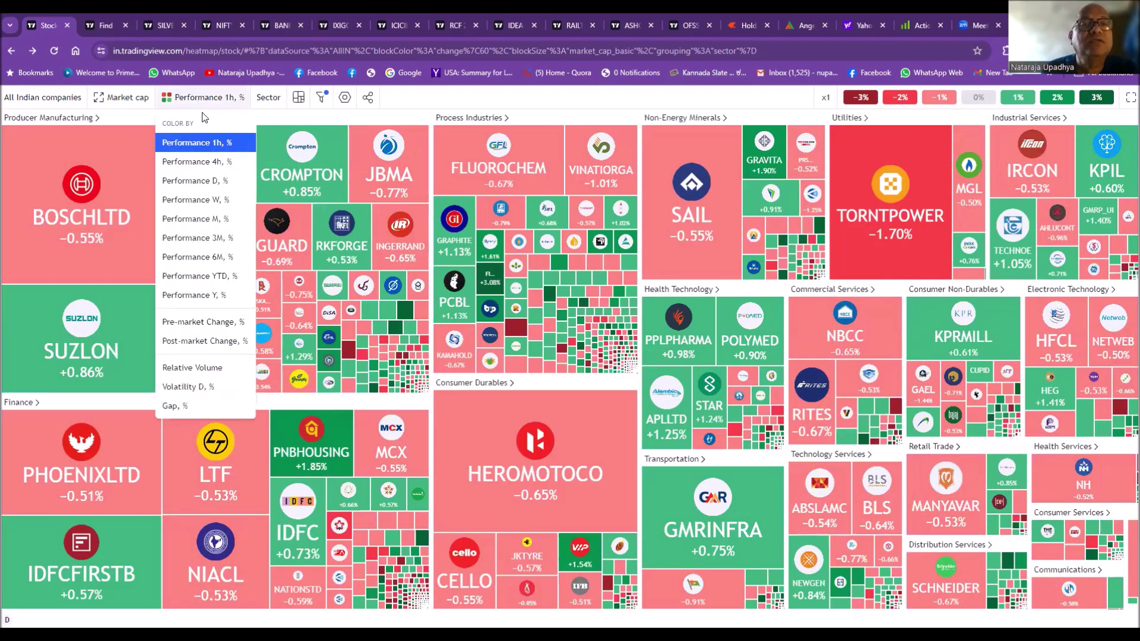
left_click(187, 202)
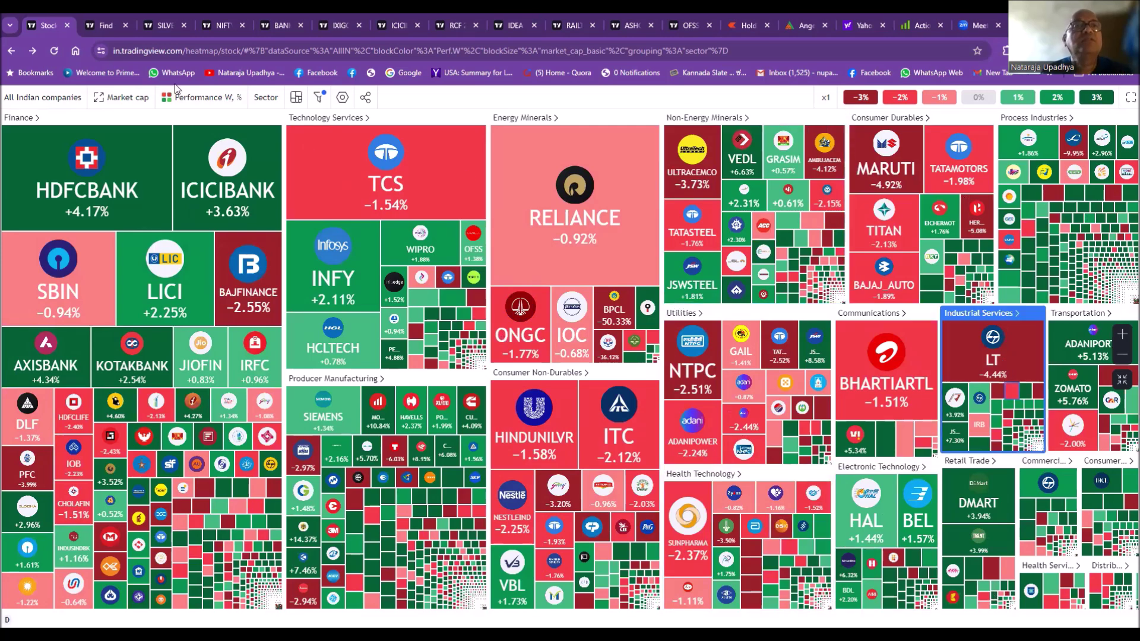
Switch tile colouring to one-month, then one-year performance
left_click(208, 98)
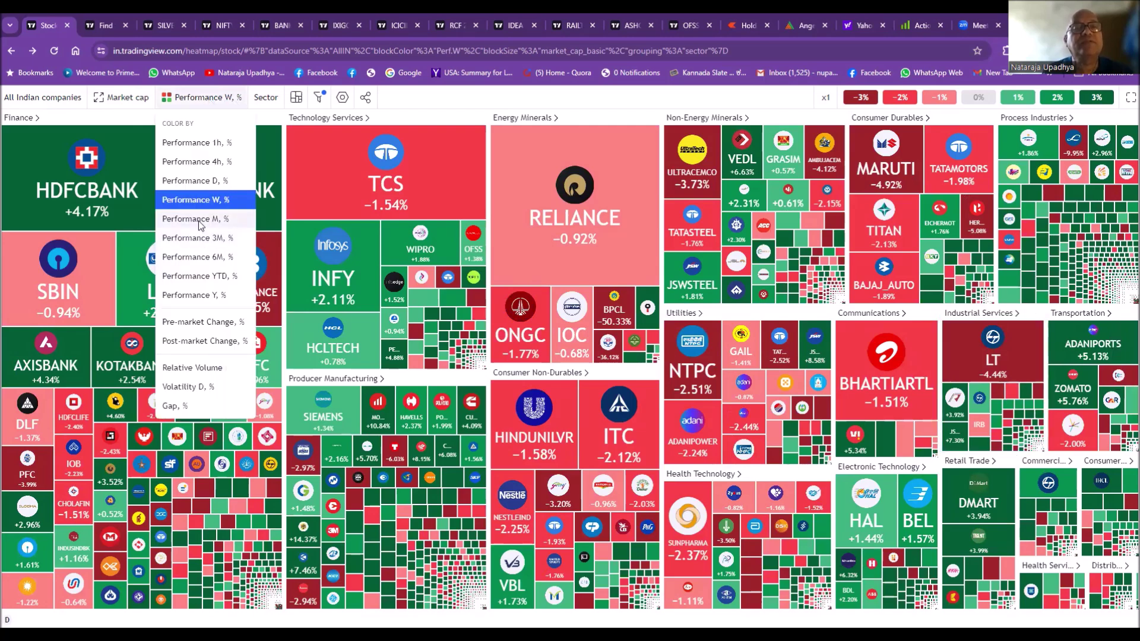
left_click(200, 221)
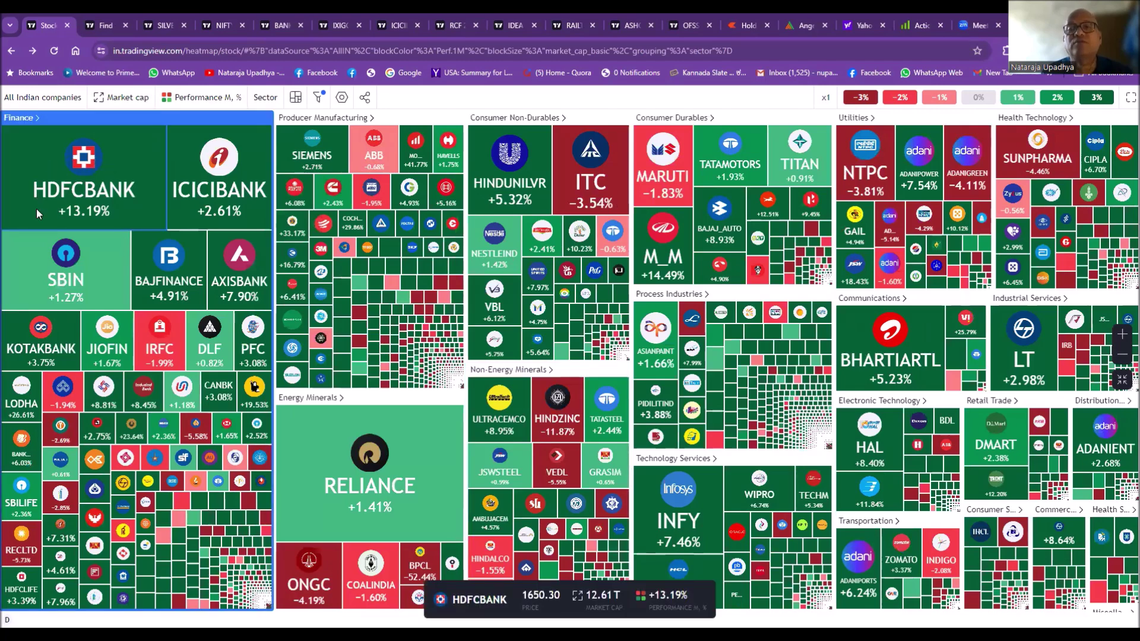
left_click(200, 98)
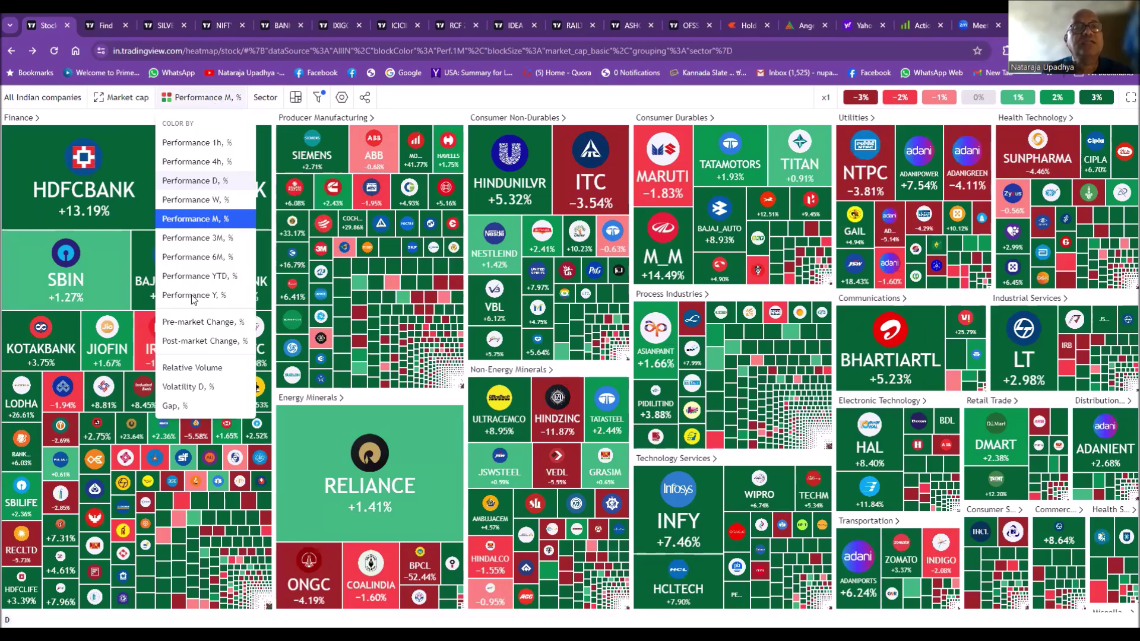
left_click(193, 301)
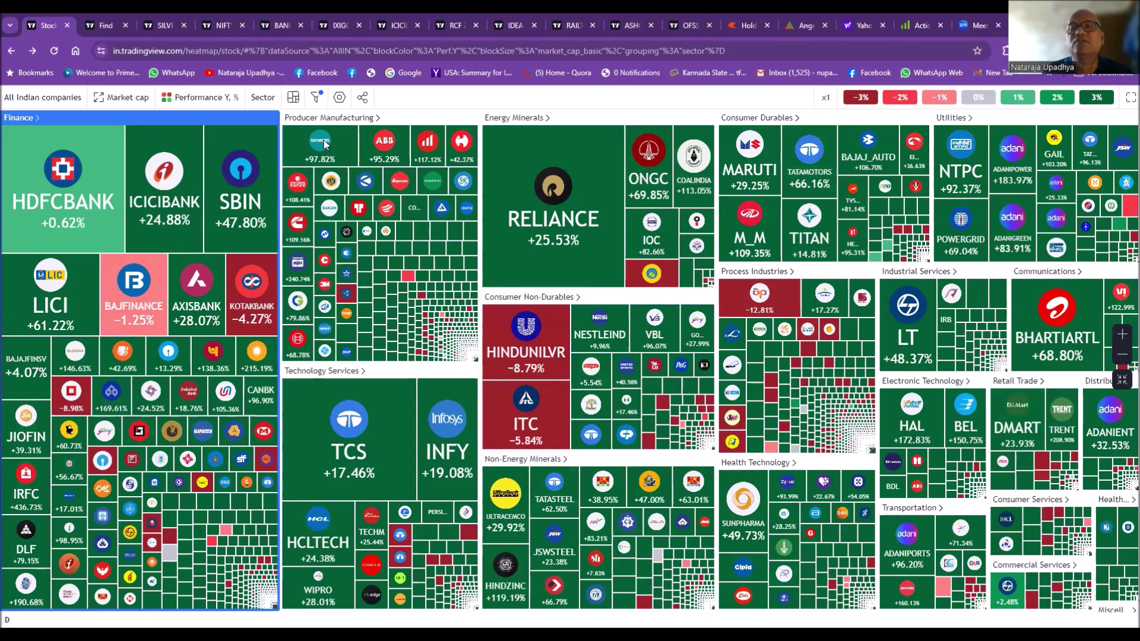
Set Group by to No group so all companies form one market-cap block
left_click(263, 99)
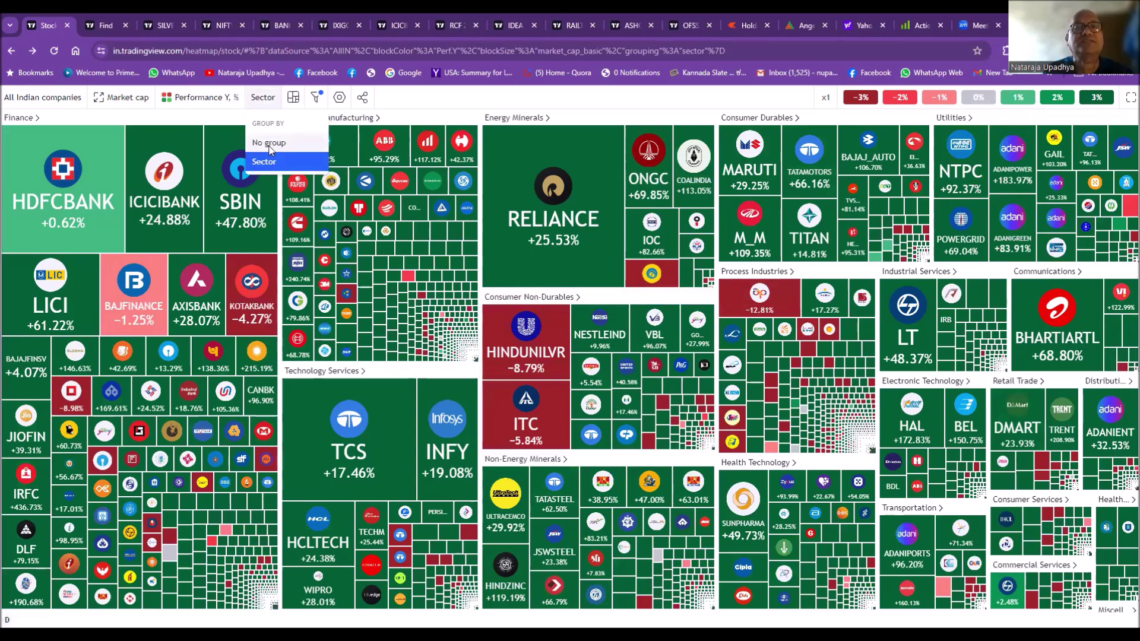
key("Up")
key("Return")
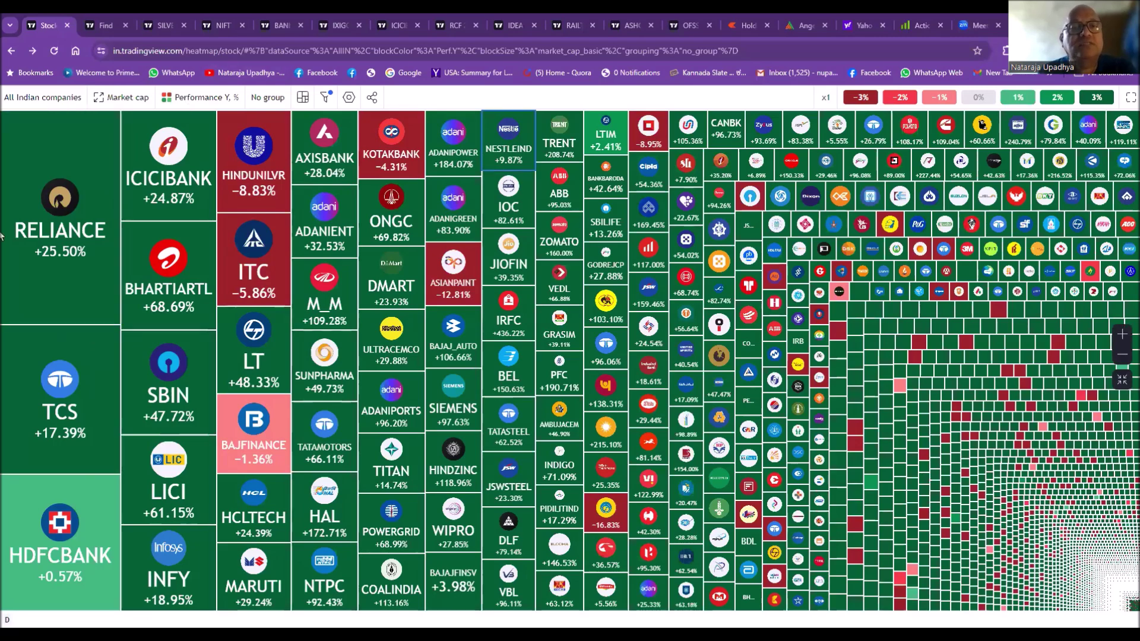
mouse_move(55, 276)
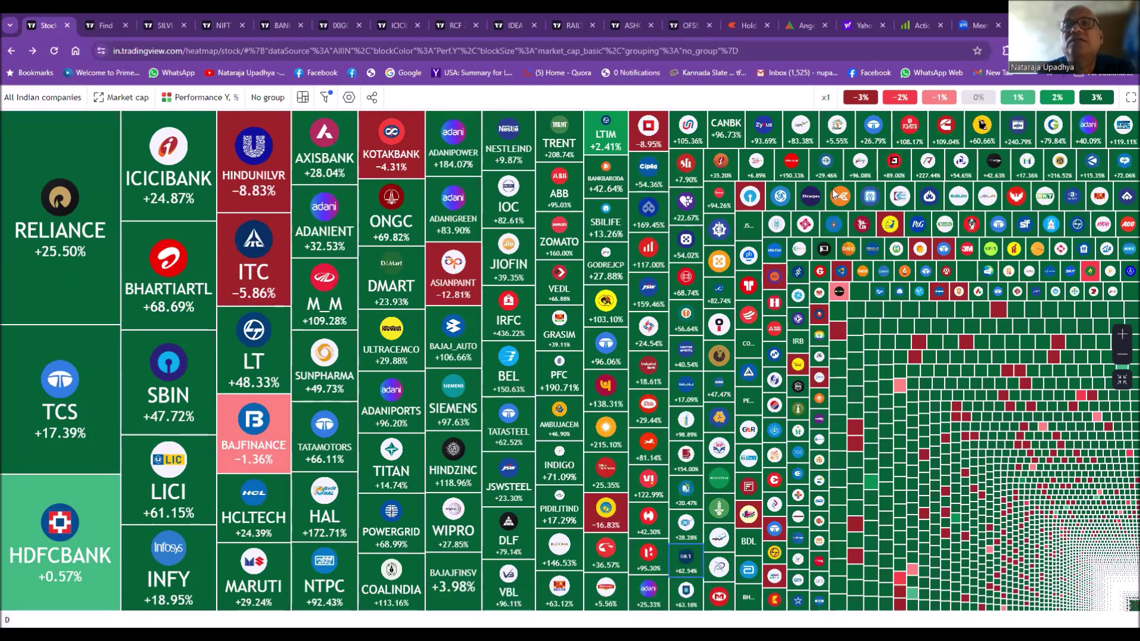
left_click(825, 98)
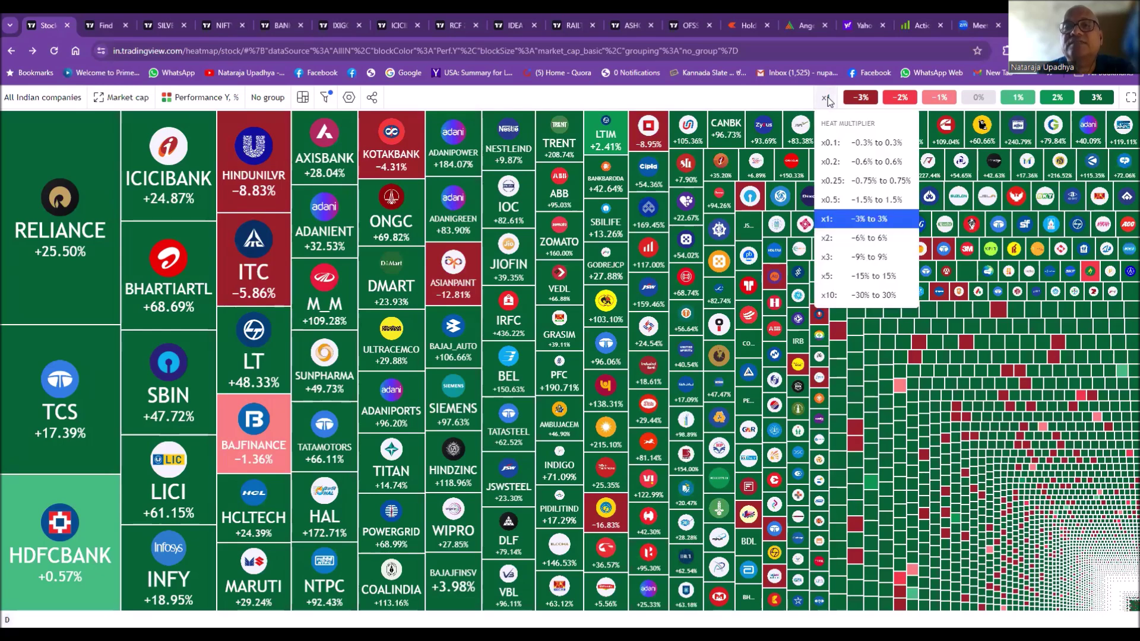
Set the heat multiplier to x10 (−30% to 30%) and hide the 0% stocks
left_click(831, 297)
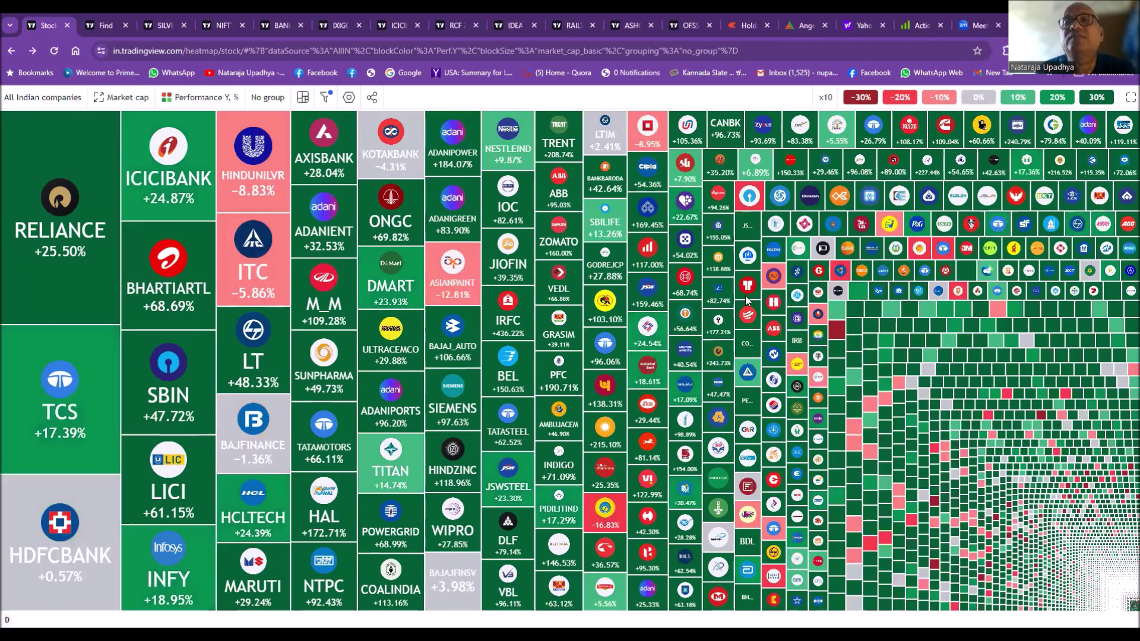
left_click(977, 100)
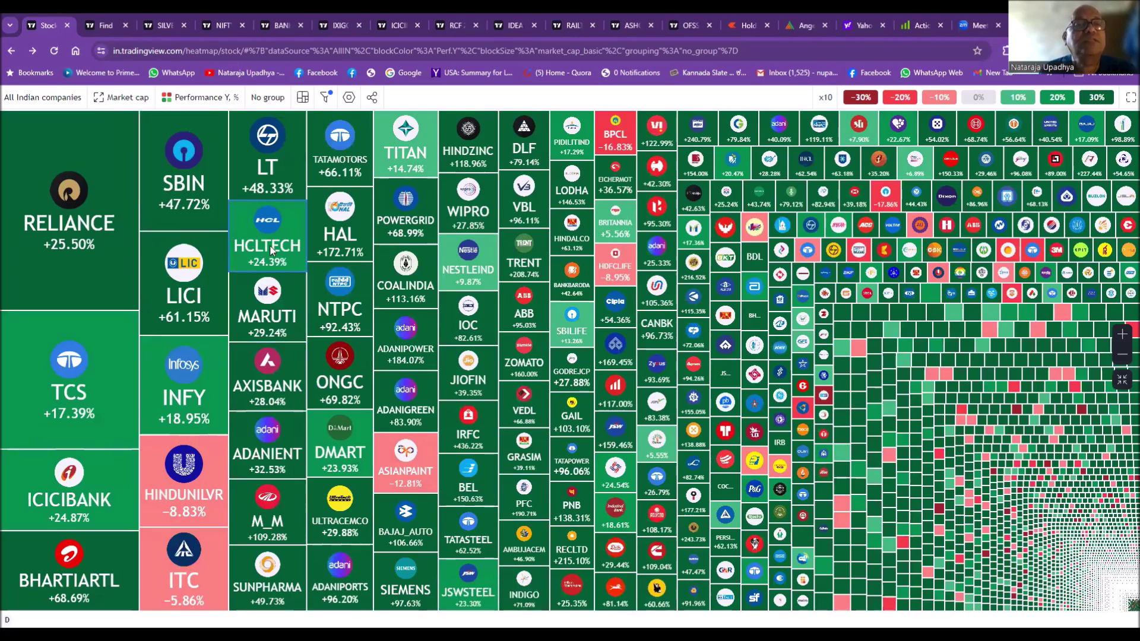
mouse_move(270, 250)
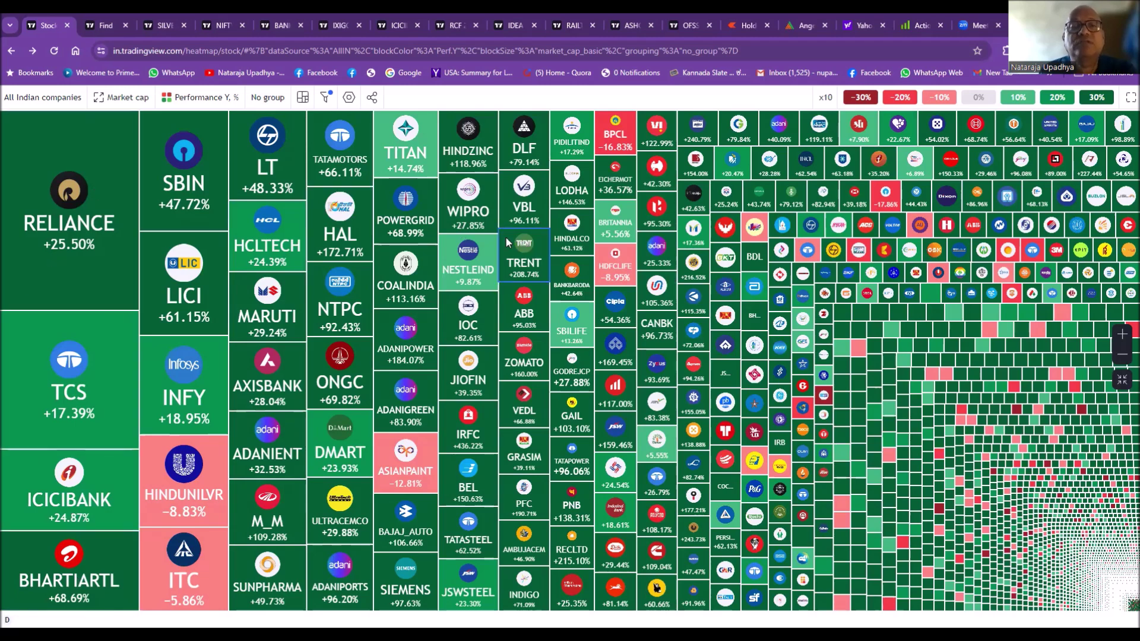
Toggle the −30% and −20% chips, then isolate the 0% band (HDFCBANK, BAJFINANCE, KOTAKBANK)
left_click(907, 101)
left_click(933, 95)
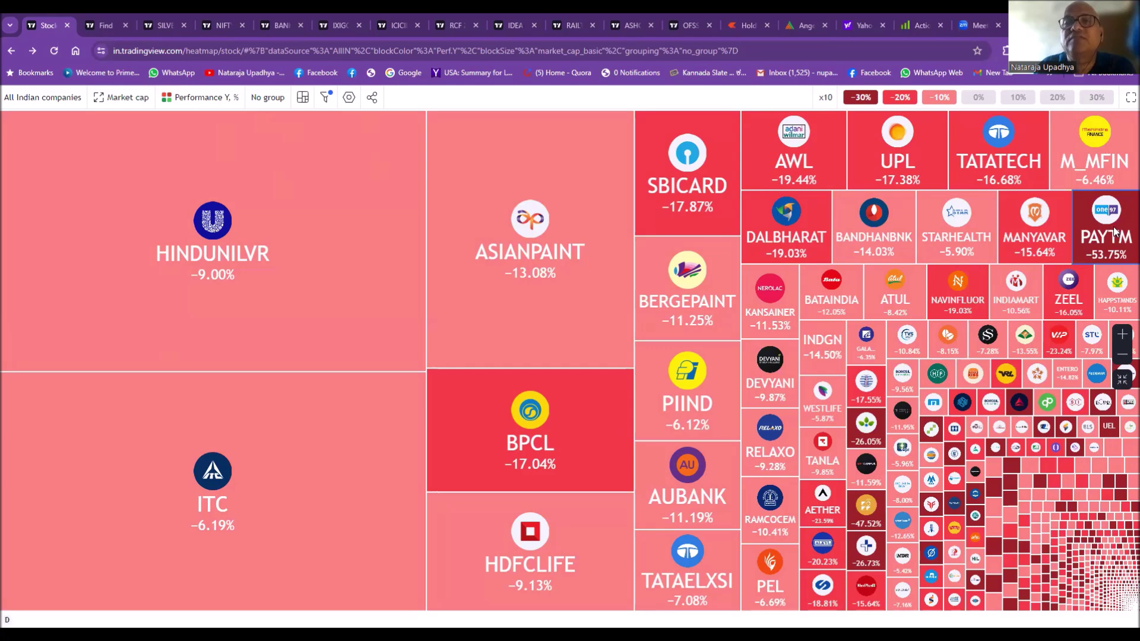
mouse_move(1097, 240)
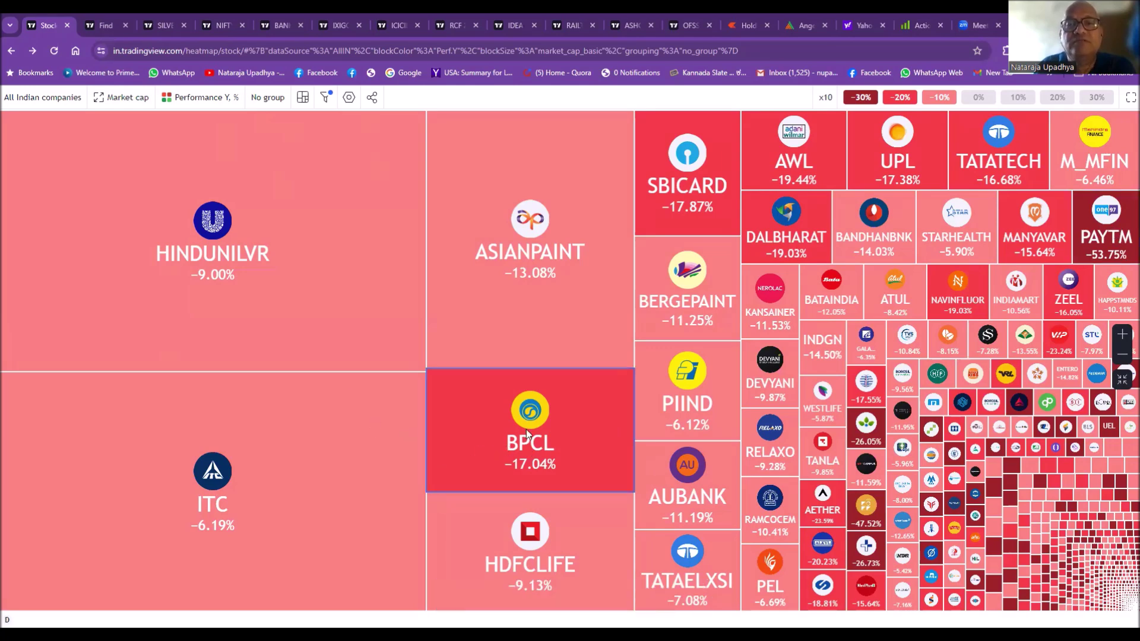
mouse_move(478, 440)
mouse_move(542, 483)
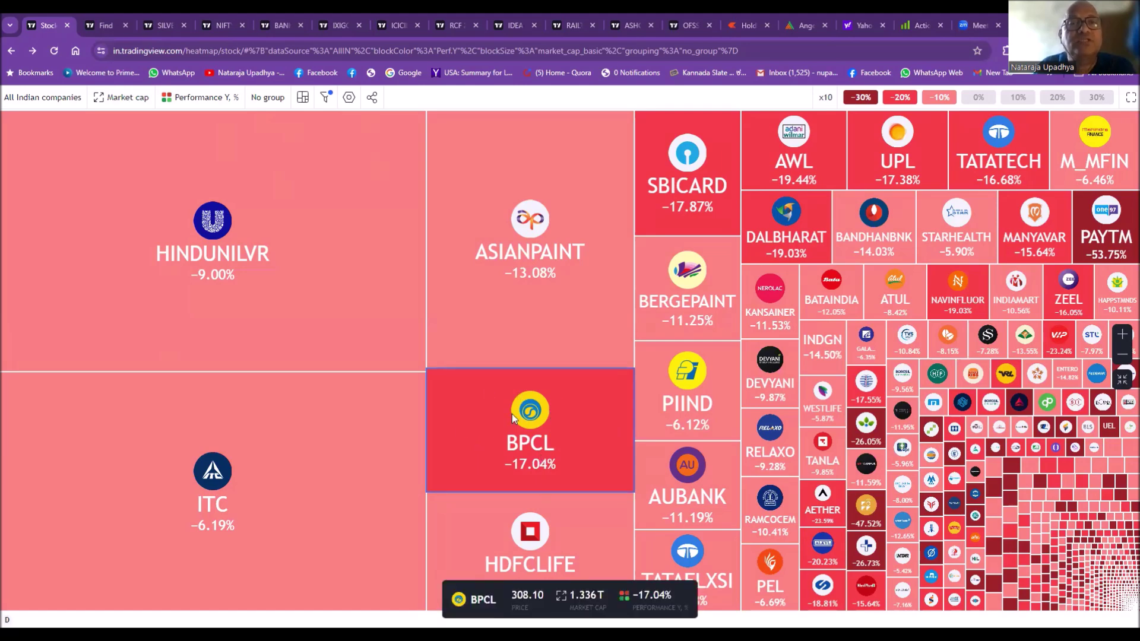
mouse_move(182, 537)
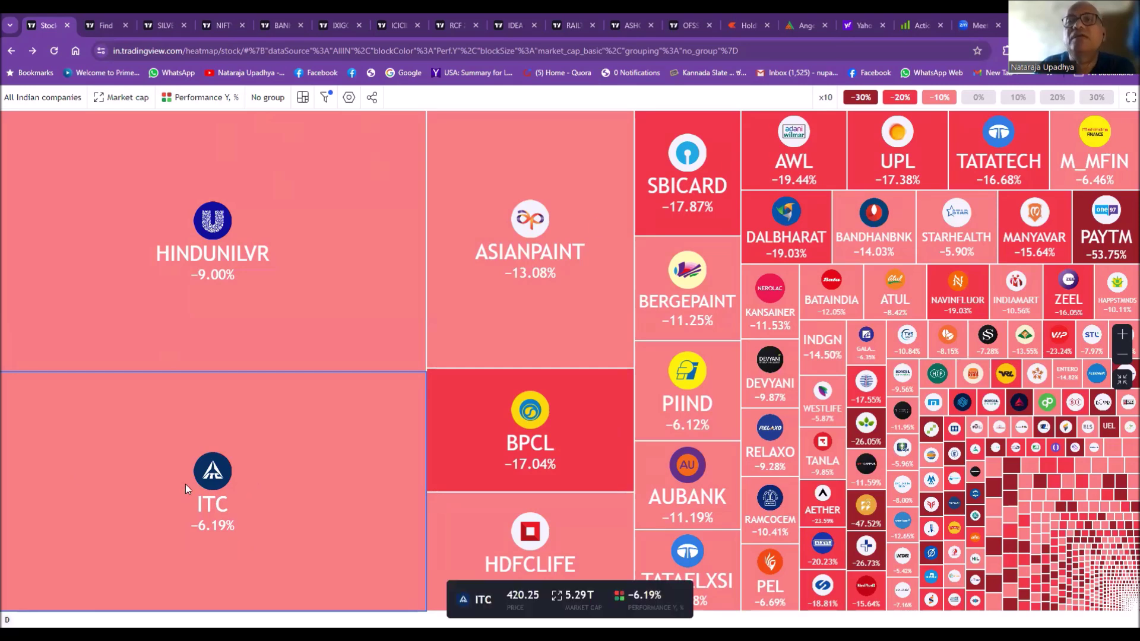
left_click(978, 96)
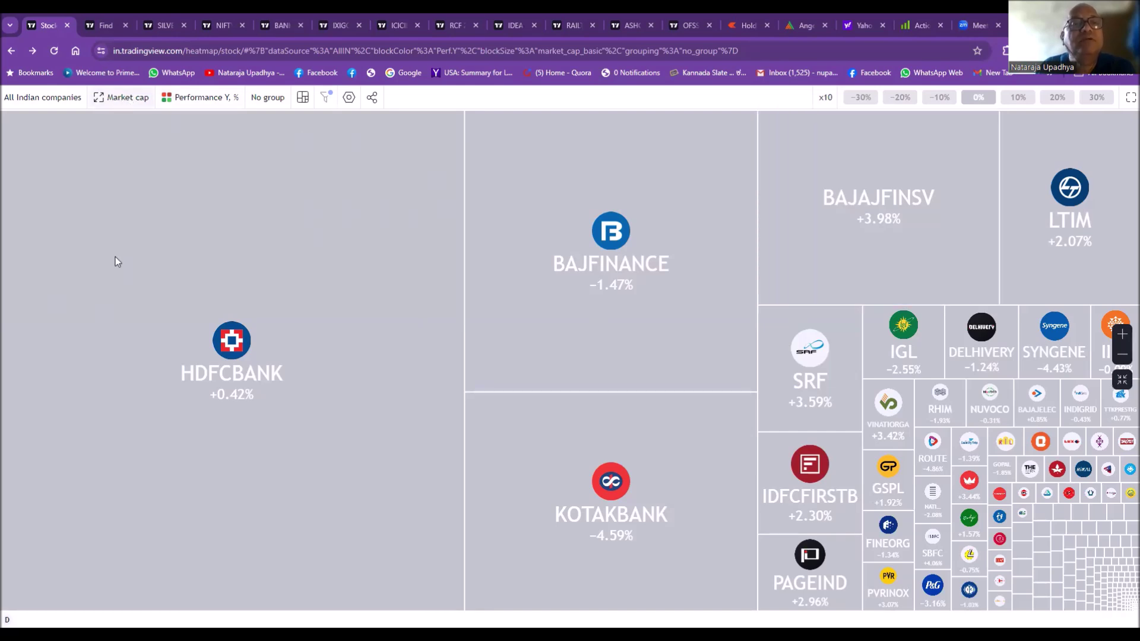
Size tiles by Volume M, making IDFCFIRSTB the largest block
left_click(126, 272)
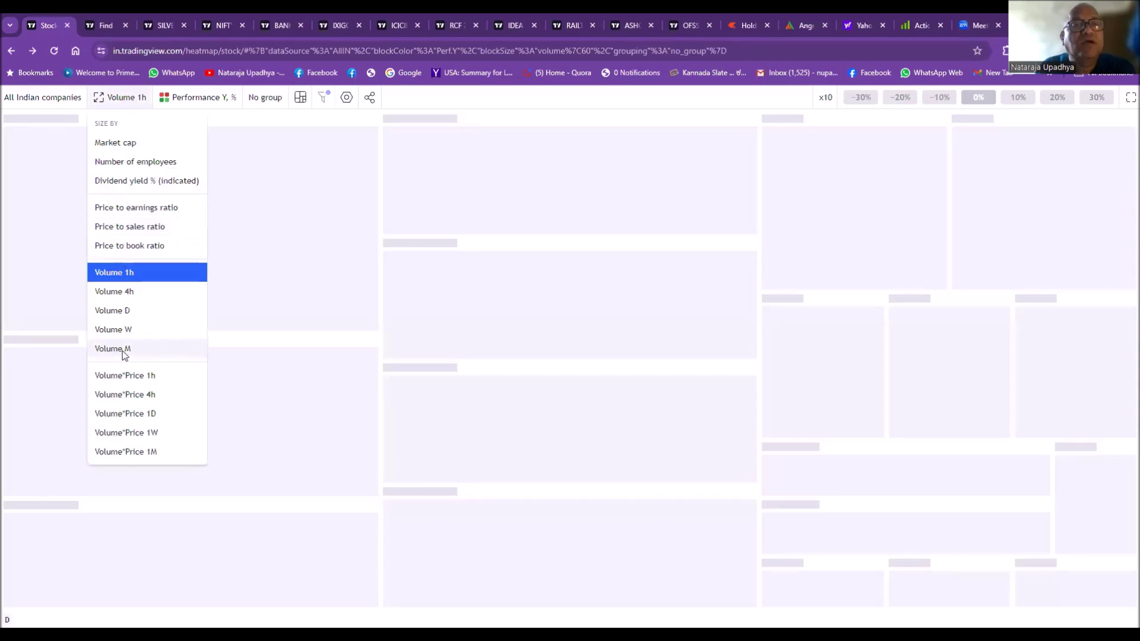
left_click(123, 349)
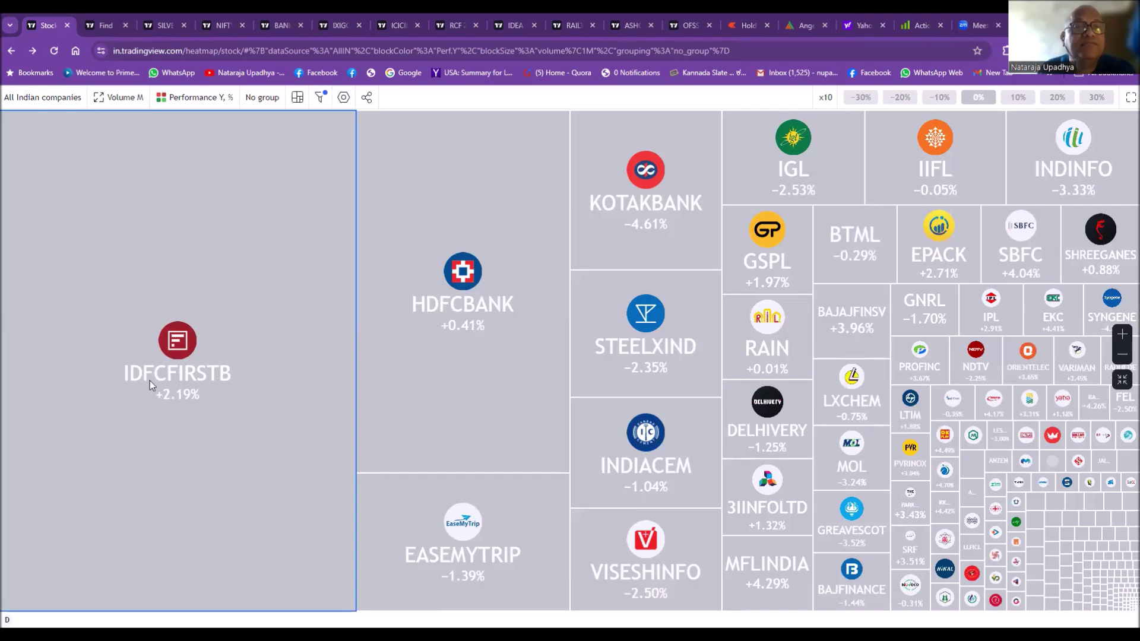
mouse_move(113, 373)
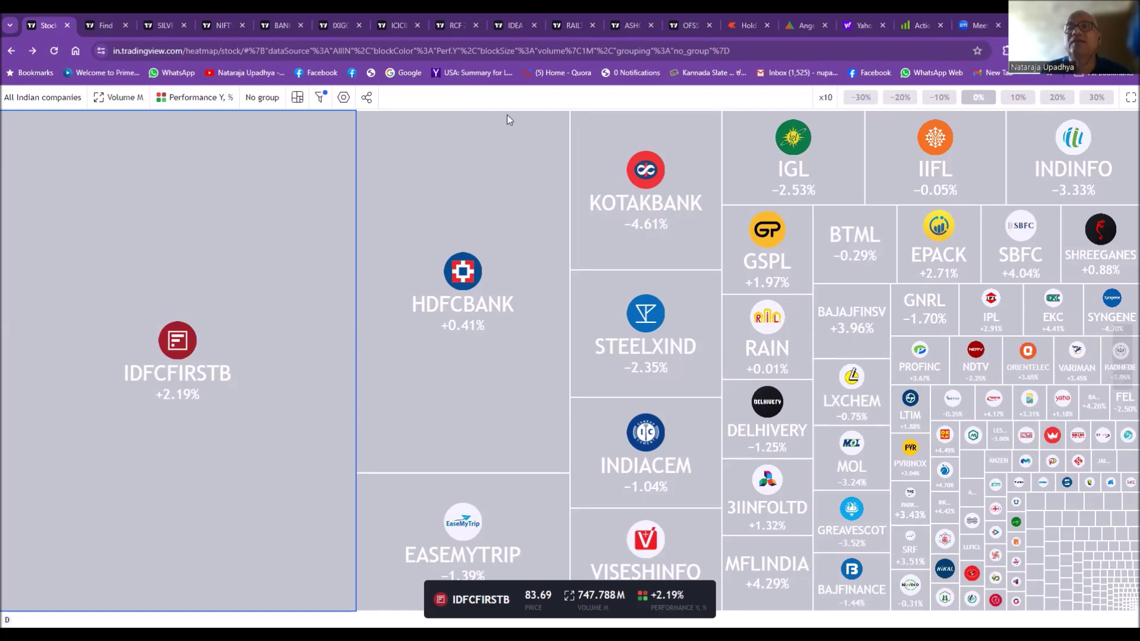
Size tiles by market cap and colour them by 1-hour performance
left_click(128, 98)
left_click(190, 142)
left_click(208, 98)
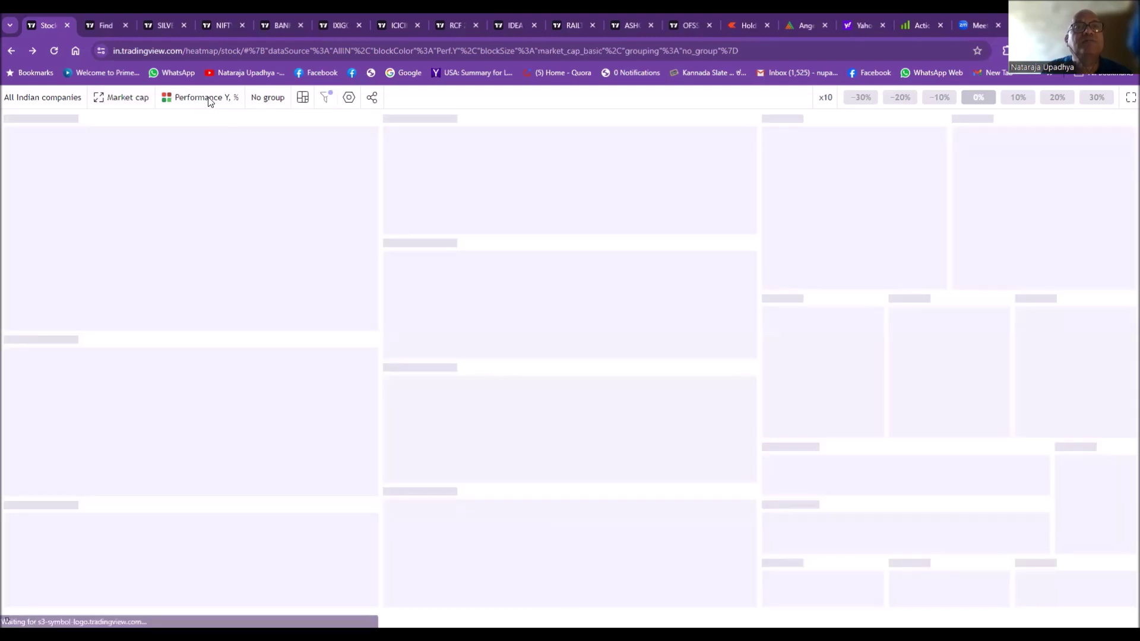
left_click(209, 143)
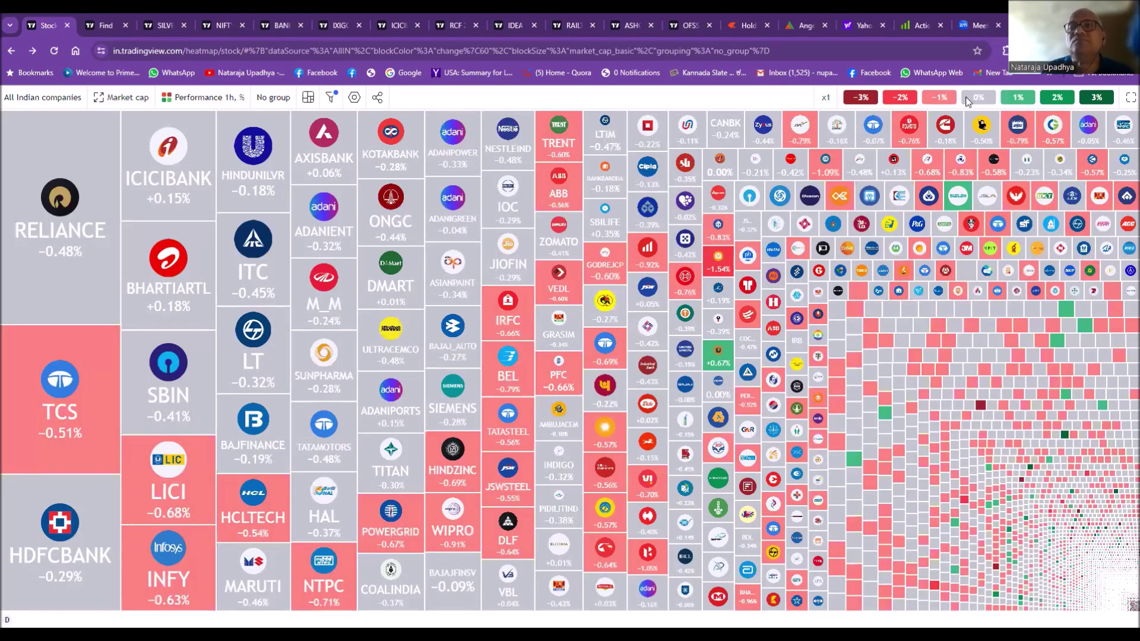
Hide the 0% stocks and group the heatmap by Sector
left_click(968, 102)
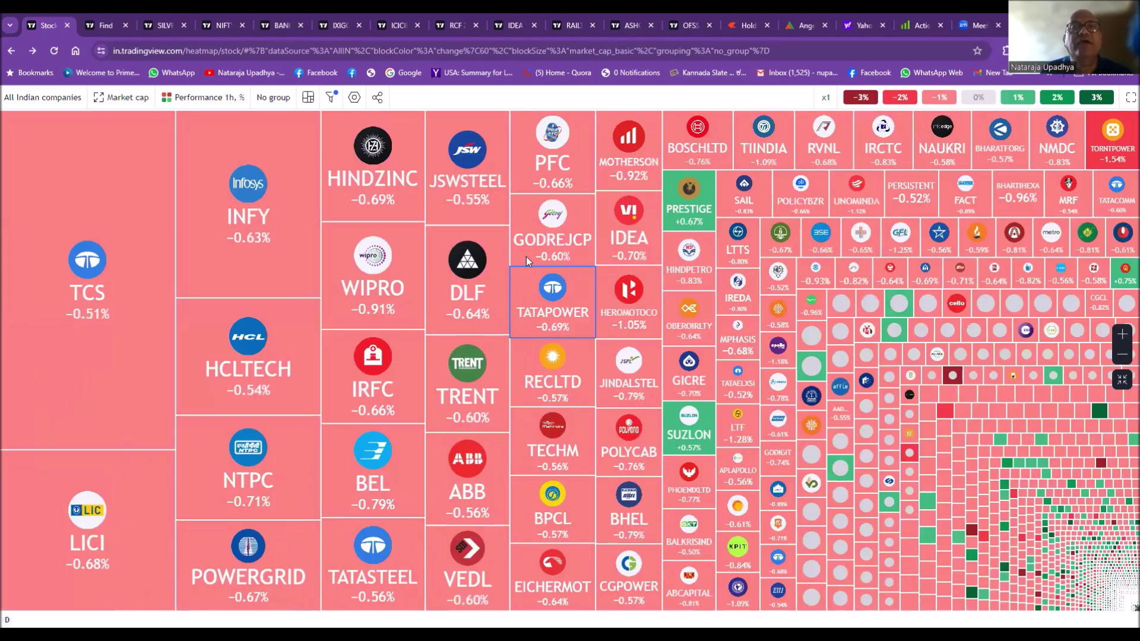
left_click(273, 97)
left_click(271, 162)
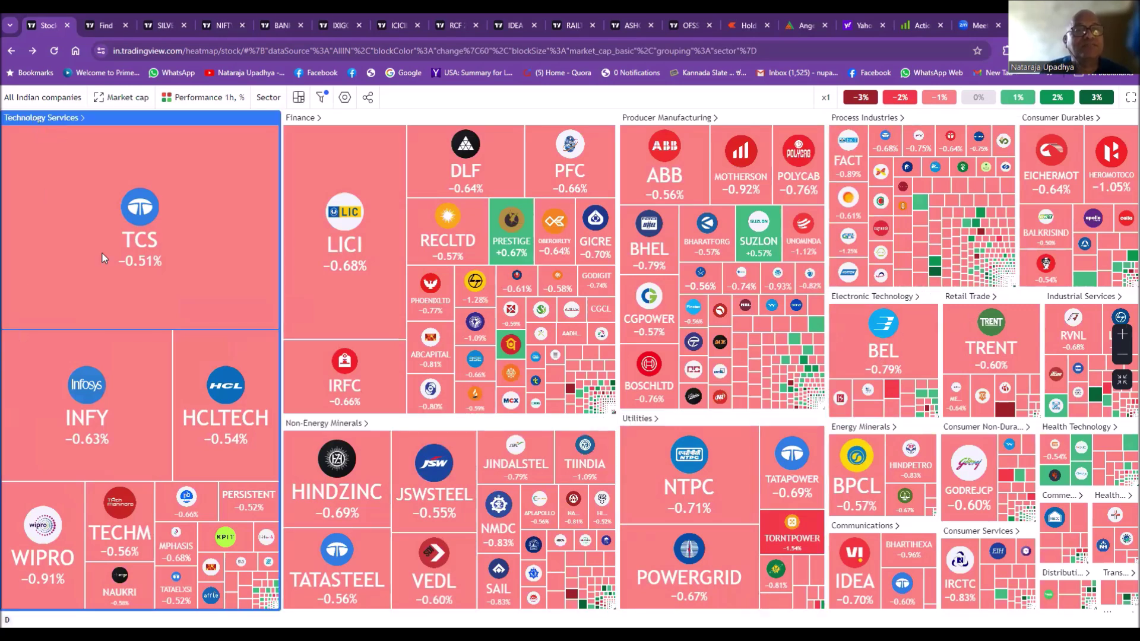
Drill into Technology Services to see TCS, INFY, WIPRO and the sector's other stocks
left_click(29, 118)
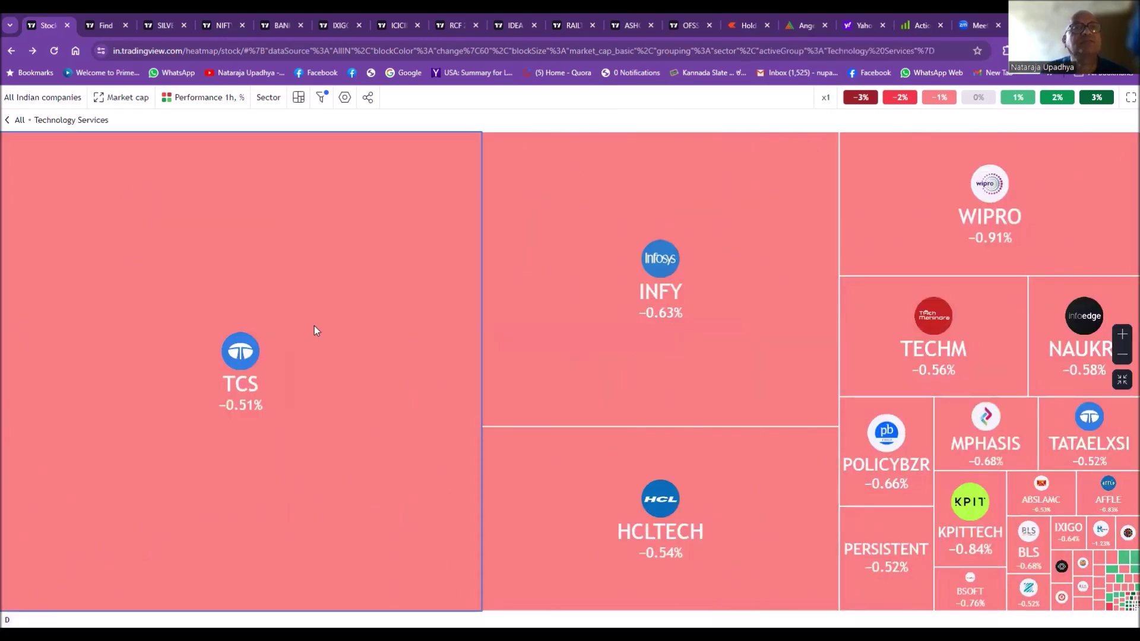
mouse_move(307, 323)
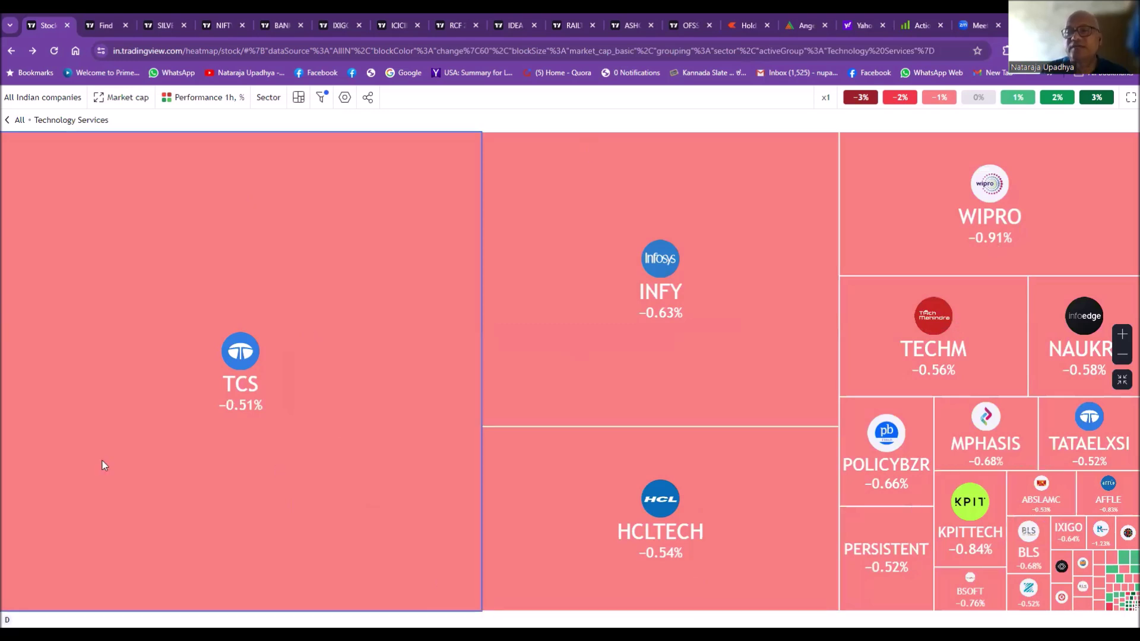
mouse_move(102, 465)
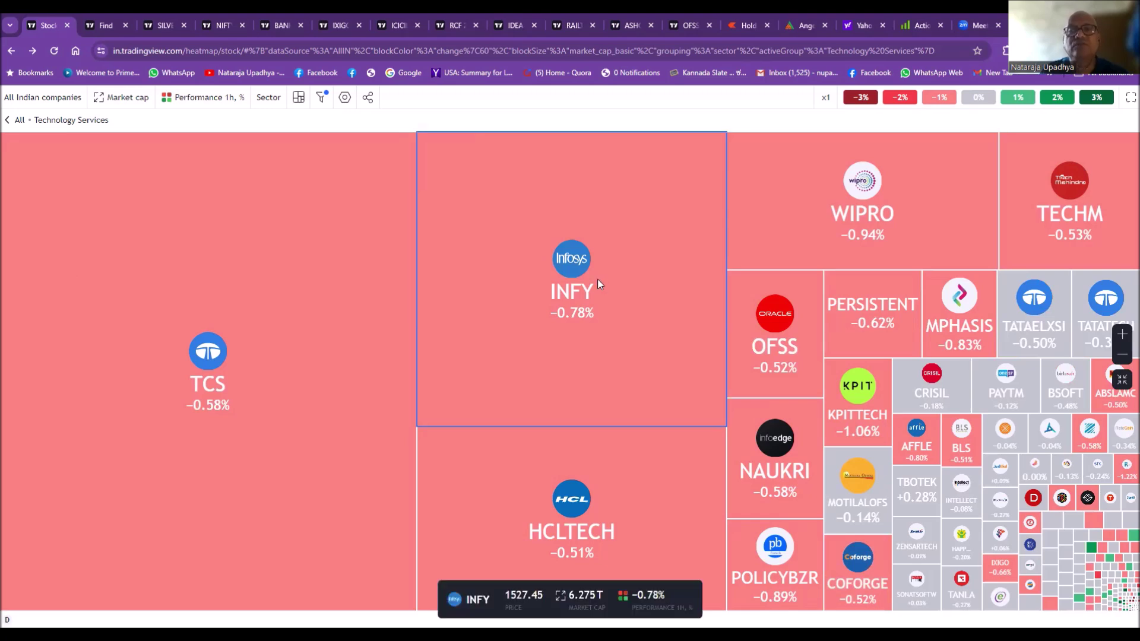
mouse_move(216, 329)
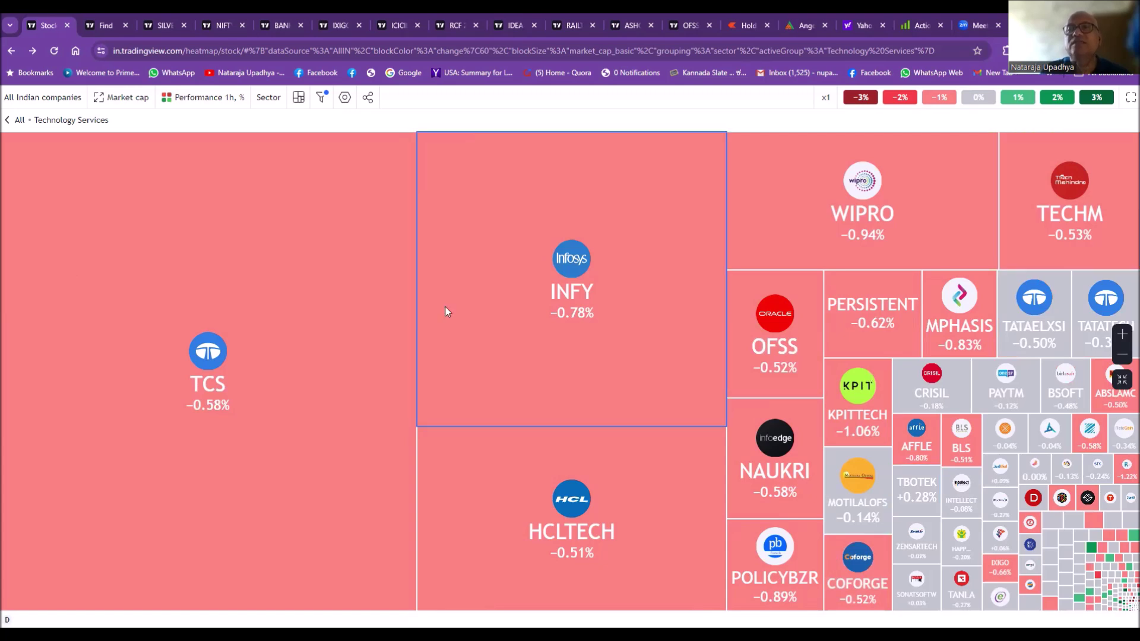
Return to All in the breadcrumb to see every sector side by side
left_click(18, 121)
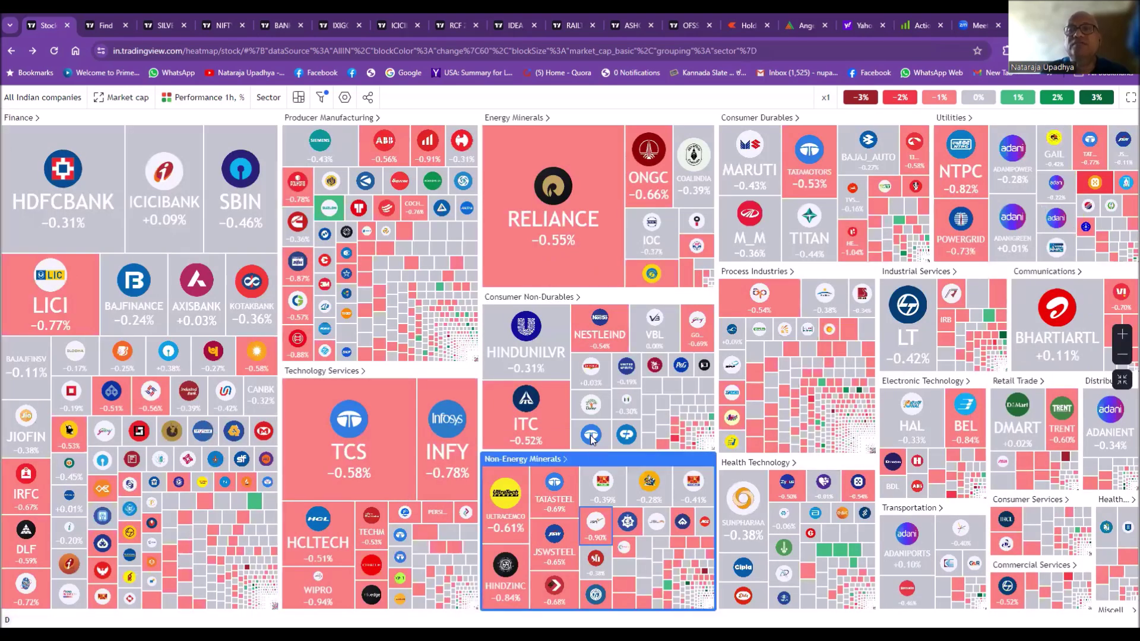
mouse_move(591, 437)
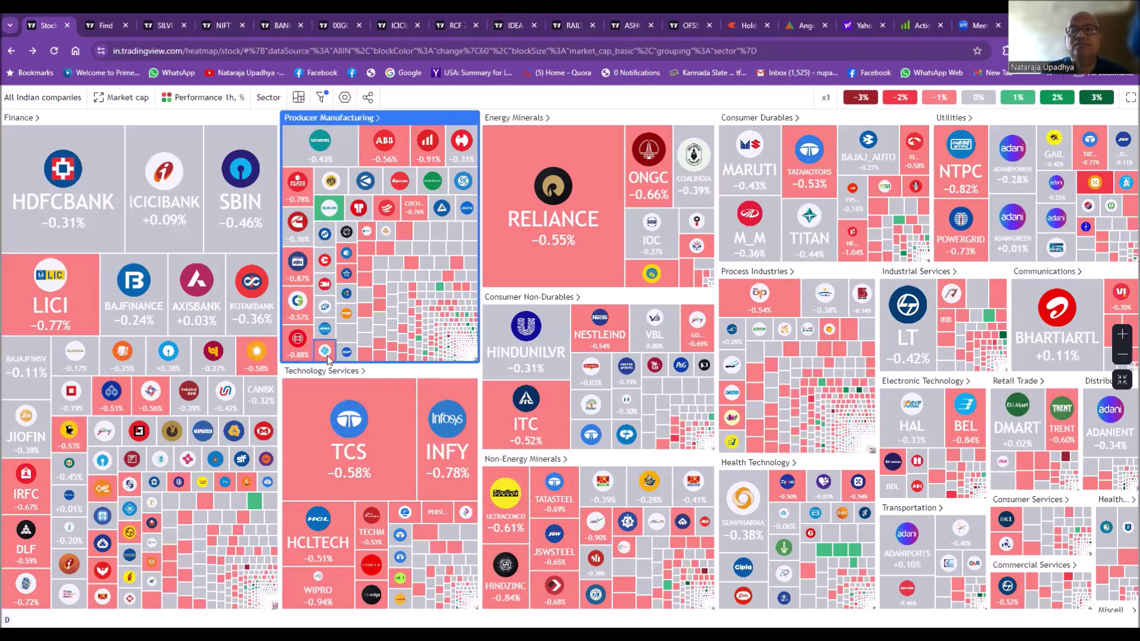
mouse_move(531, 469)
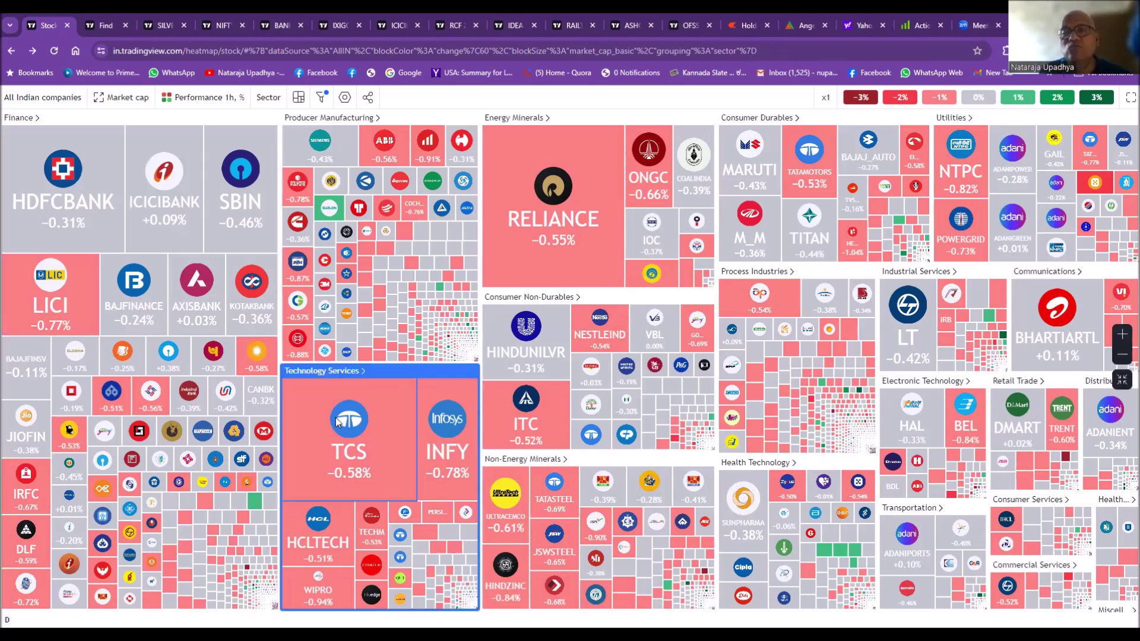
mouse_move(337, 422)
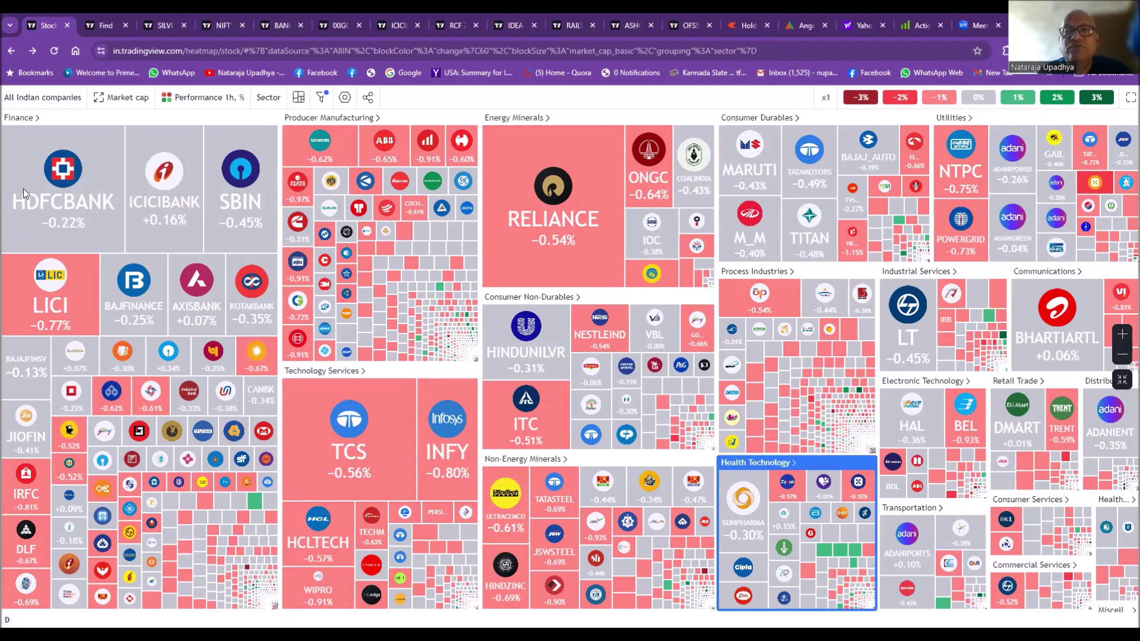
Inspect the MOTHERSON card, then SIEMENS (price 7493.05, market cap 2.684T, −0.51%)
mouse_move(576, 519)
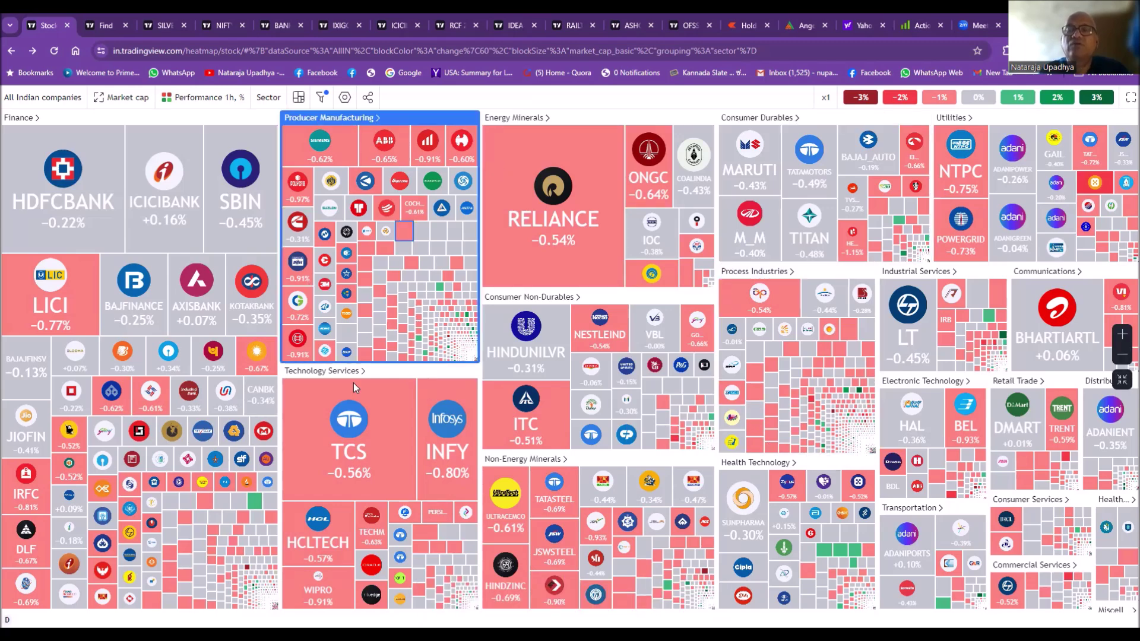
left_click(437, 140)
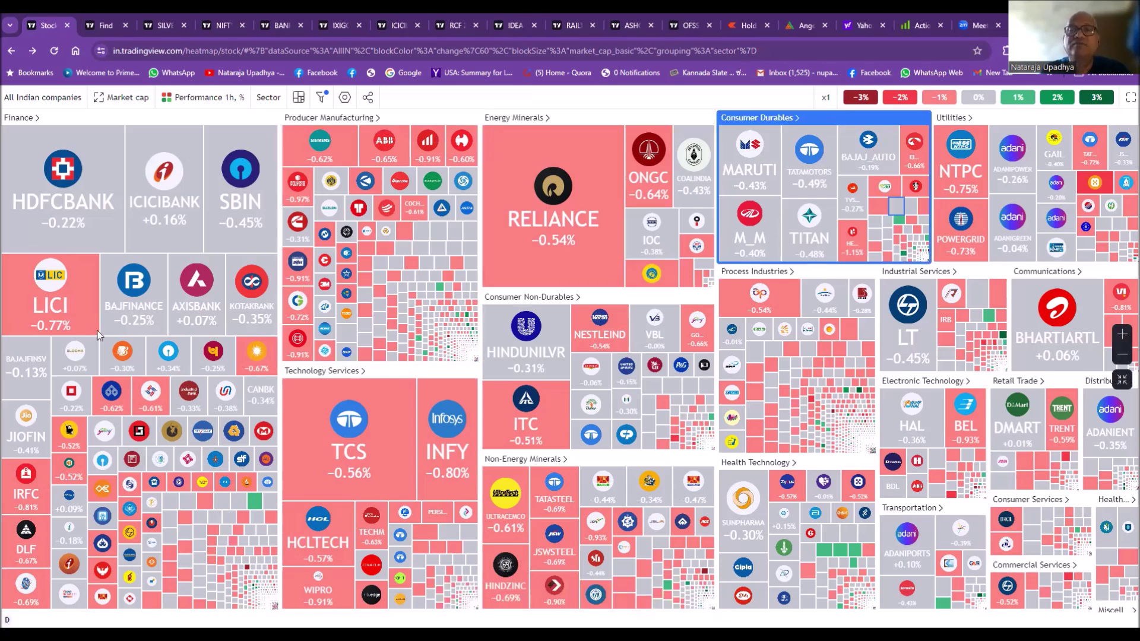
mouse_move(242, 390)
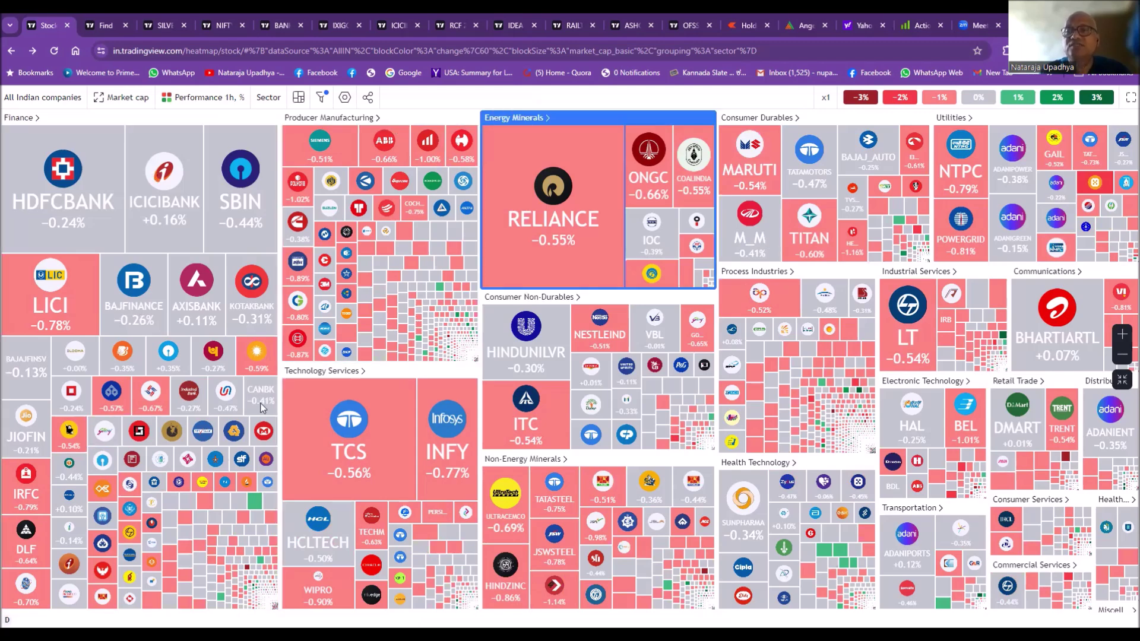
left_click(286, 152)
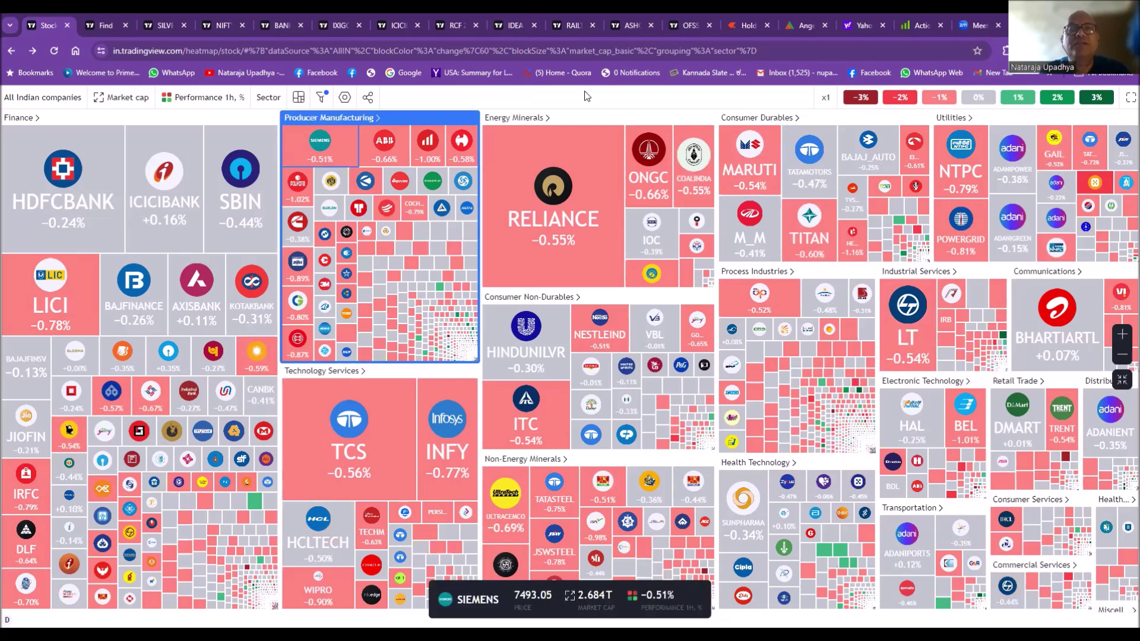